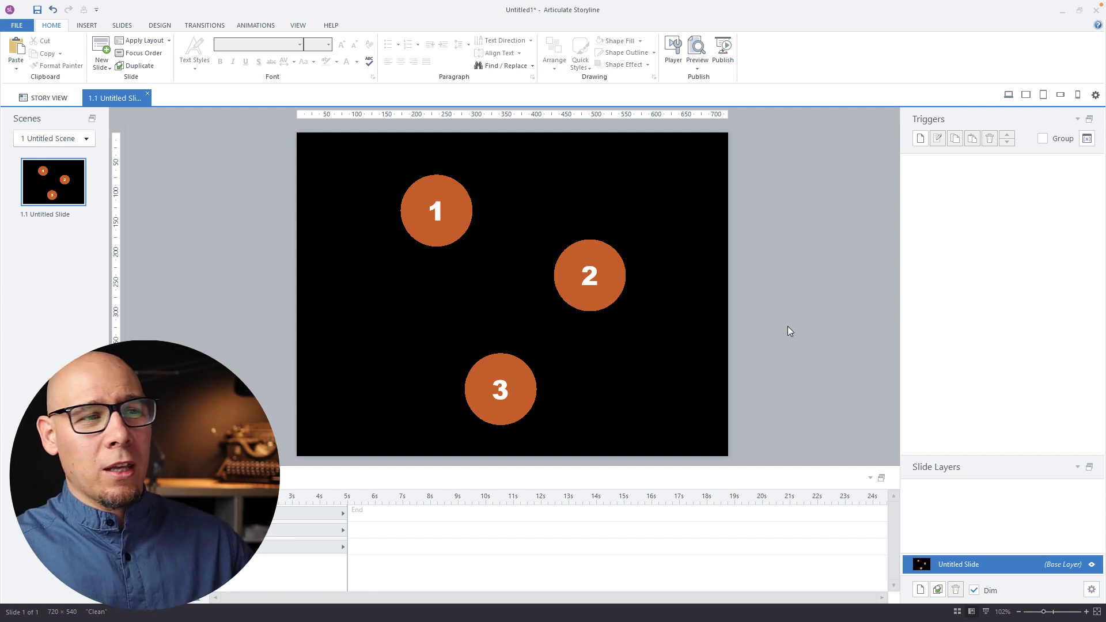
Add a new slide layer named 1
{"action": "left_click", "coordinate": [920, 590]}
{"action": "type", "text": "1"}
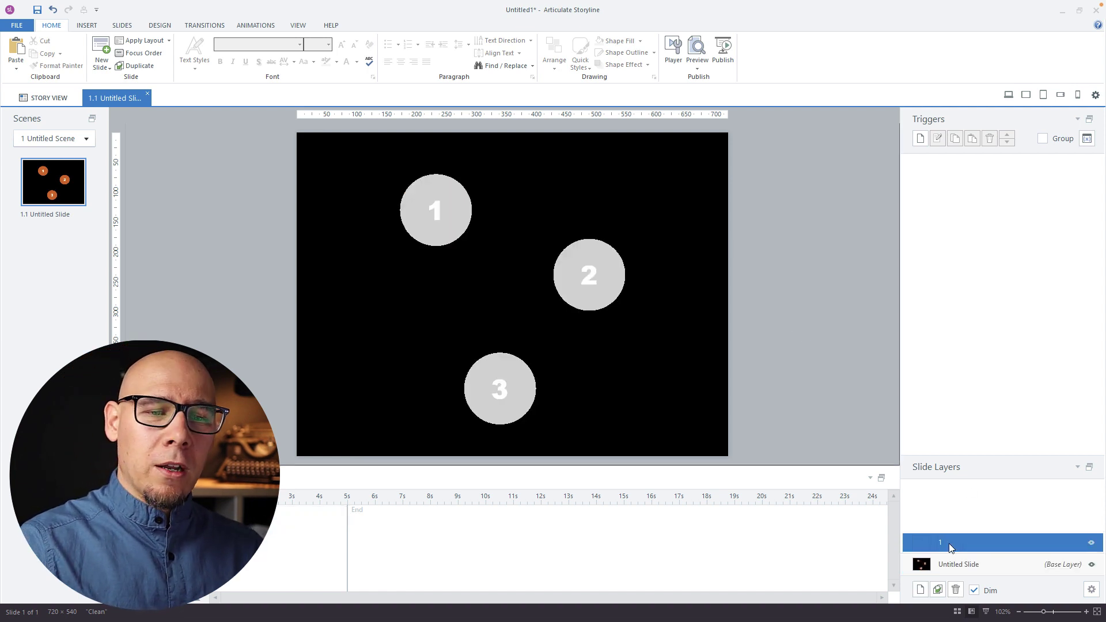
{"action": "left_click", "coordinate": [925, 568]}
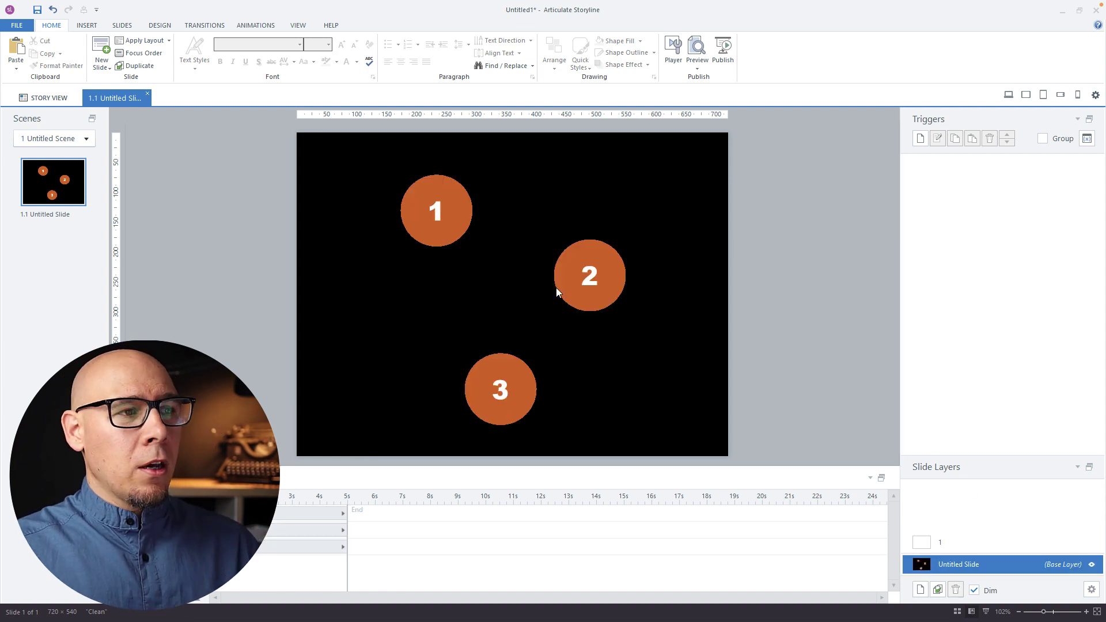
{"action": "left_click", "coordinate": [469, 207]}
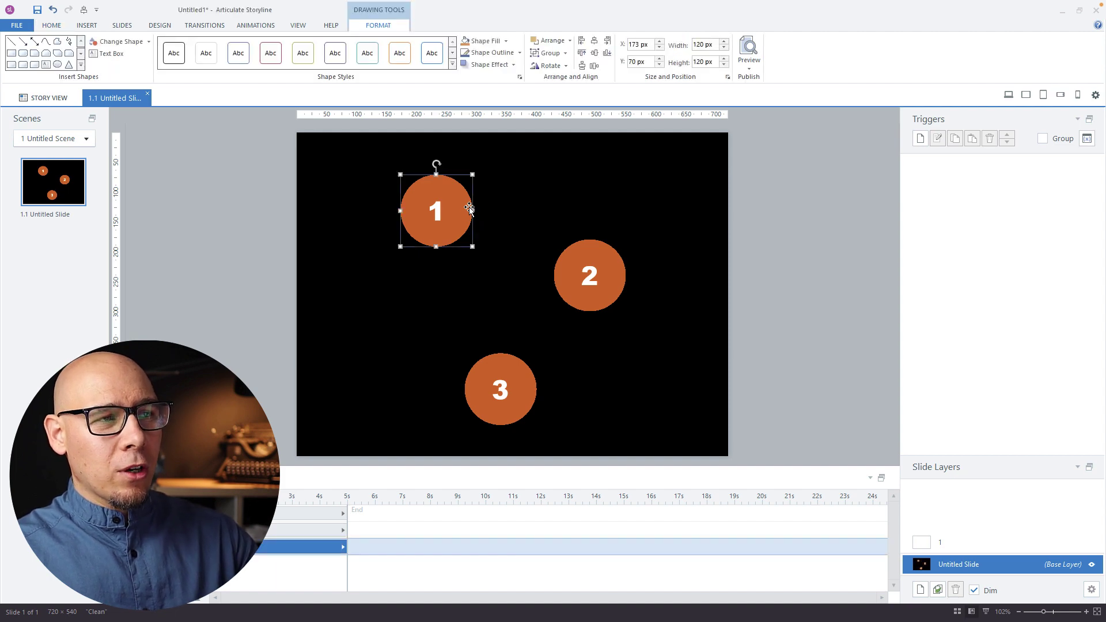
{"action": "left_click", "coordinate": [924, 545]}
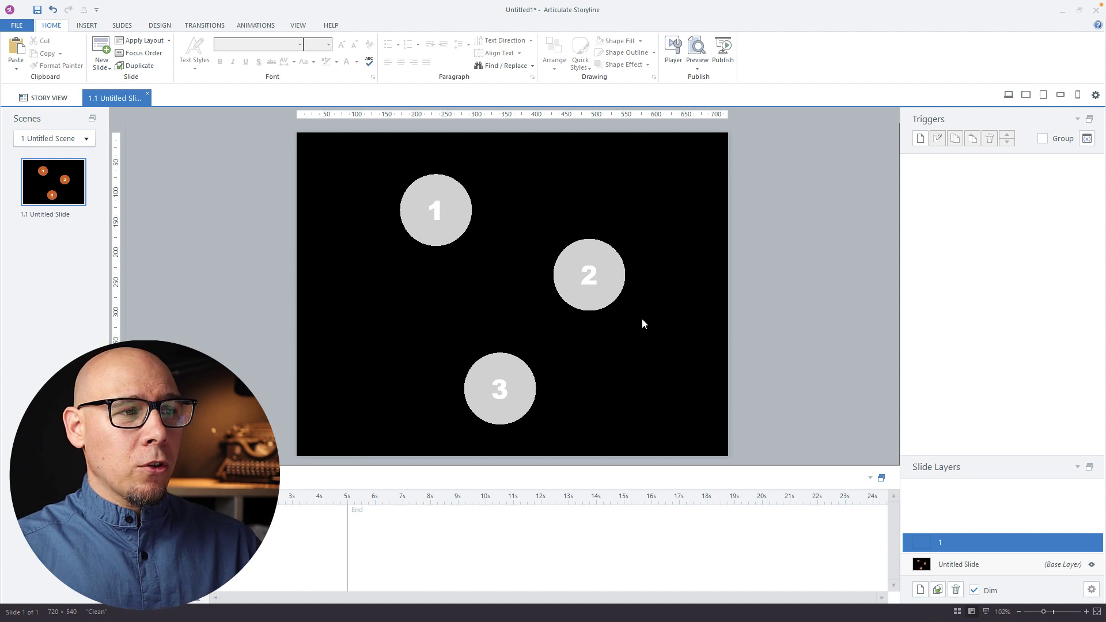
On the base layer, give circle 1 a trigger that shows layer 1 when clicked
{"action": "left_click", "coordinate": [987, 564]}
{"action": "left_click", "coordinate": [461, 216]}
{"action": "left_click", "coordinate": [921, 139]}
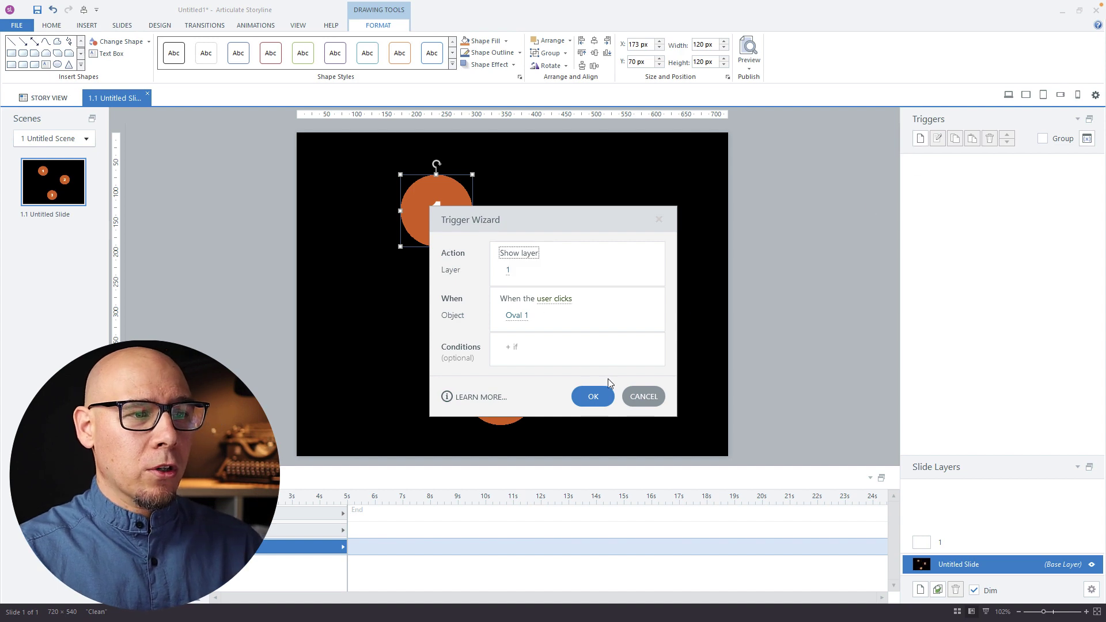
{"action": "left_click", "coordinate": [594, 396]}
{"action": "left_click", "coordinate": [802, 338]}
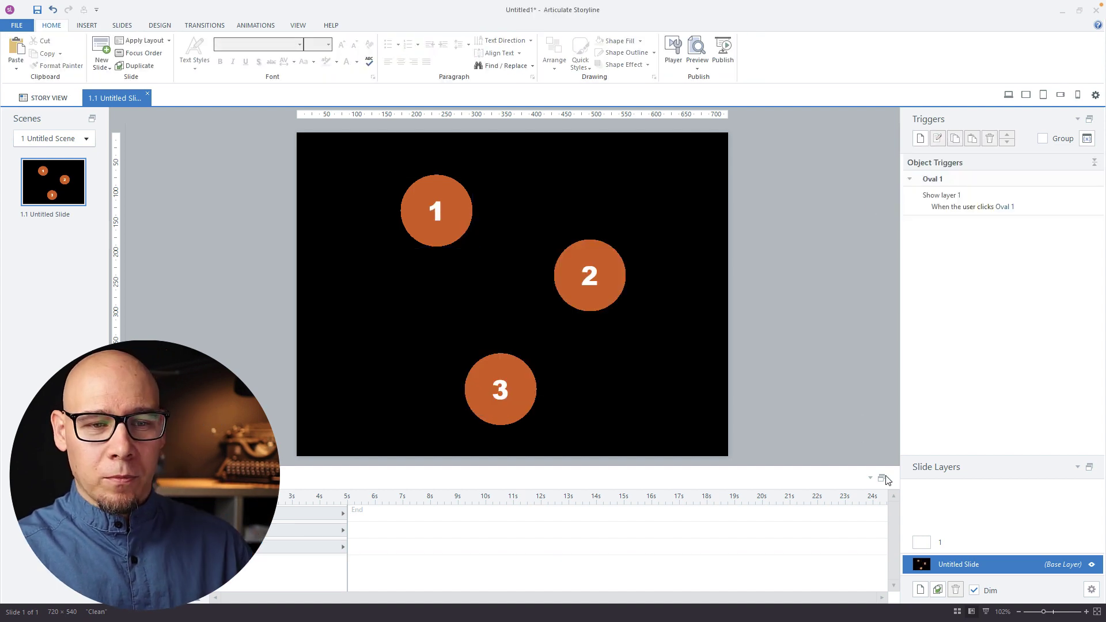
Rename the slide layer from 1 to 2
{"action": "left_click", "coordinate": [936, 542]}
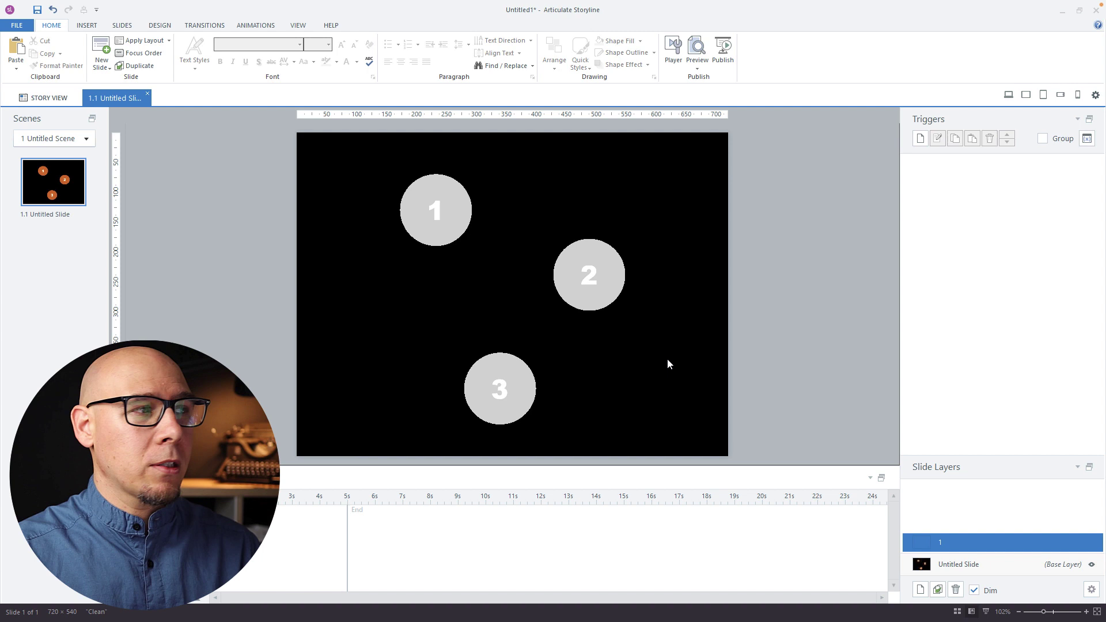
{"action": "double_click", "coordinate": [941, 545]}
{"action": "type", "text": "2"}
{"action": "key", "text": "Return"}
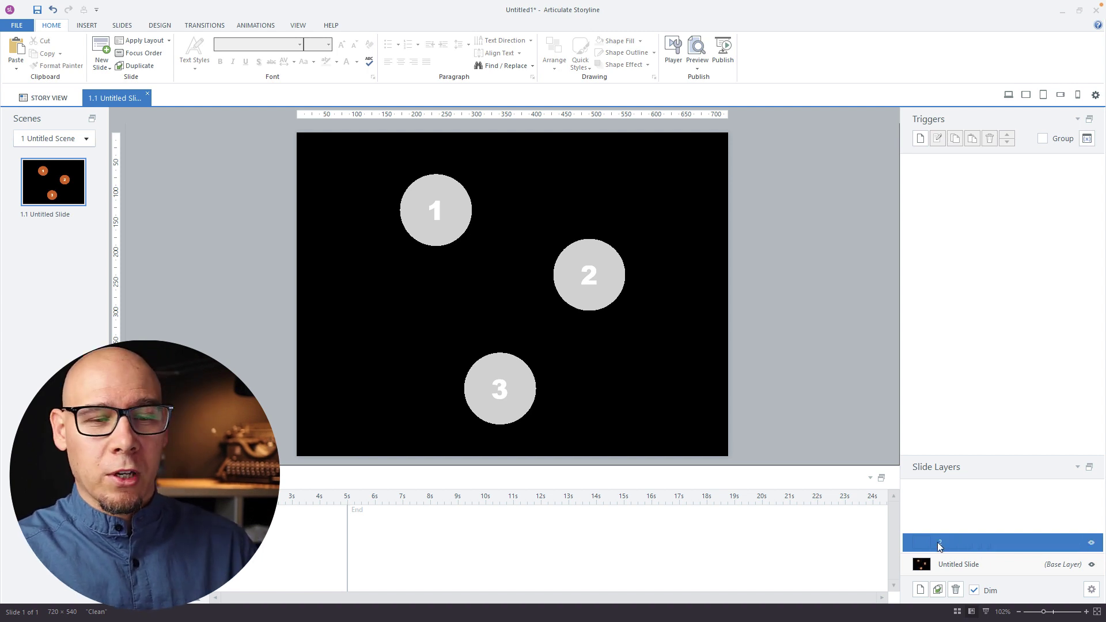
Draw an oval hotspot over circle 2 on layer 2
{"action": "left_click", "coordinate": [87, 26]}
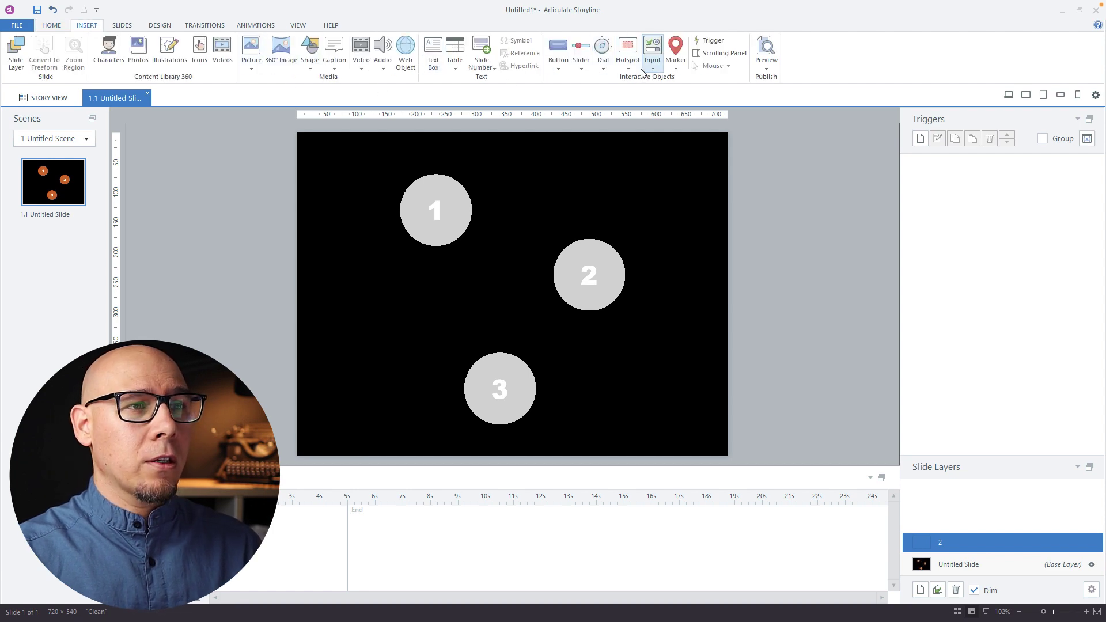
{"action": "left_click", "coordinate": [628, 55]}
{"action": "left_click", "coordinate": [636, 89]}
{"action": "left_click_drag", "start_coordinate": [558, 239], "coordinate": [627, 311]}
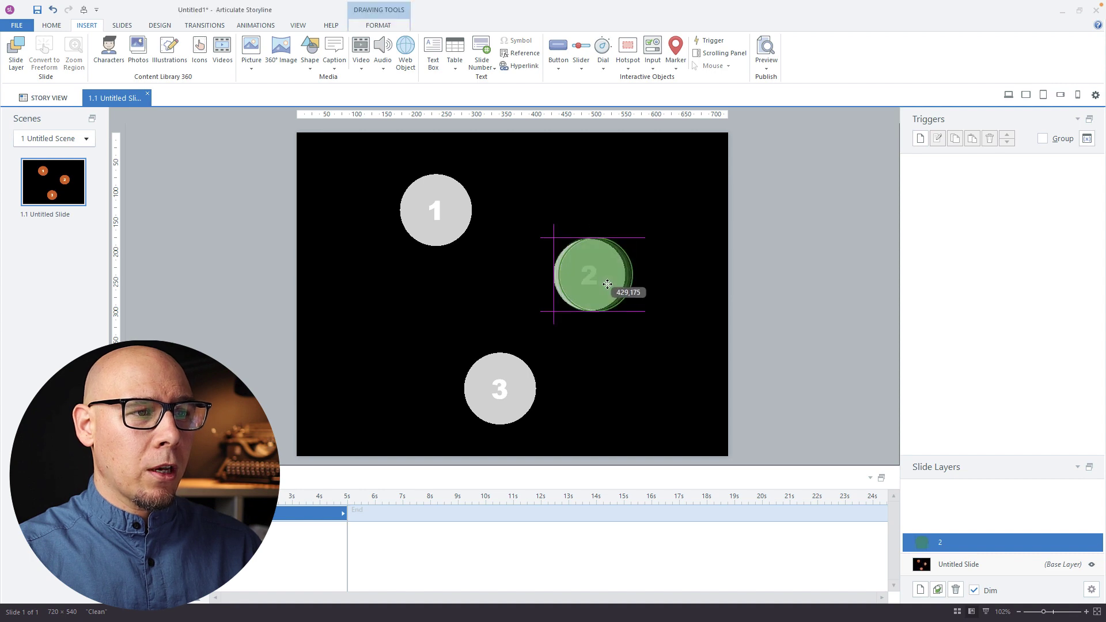
{"action": "key", "text": "Left"}
{"action": "key", "text": "Left"}
{"action": "key", "text": "Left"}
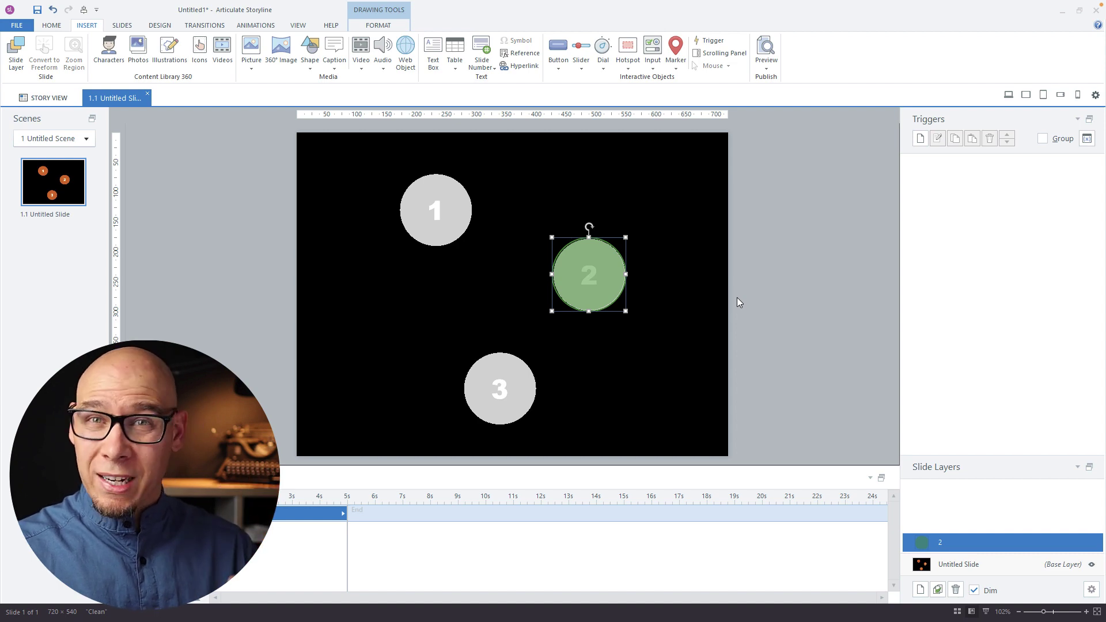
Duplicate layer 2 and name the copy 3
{"action": "left_click", "coordinate": [938, 589]}
{"action": "double_click", "coordinate": [945, 524]}
{"action": "type", "text": "3"}
Make layer 2's hotspot show layer 3, and move layer 3's hotspot onto circle 3
{"action": "left_click", "coordinate": [945, 542]}
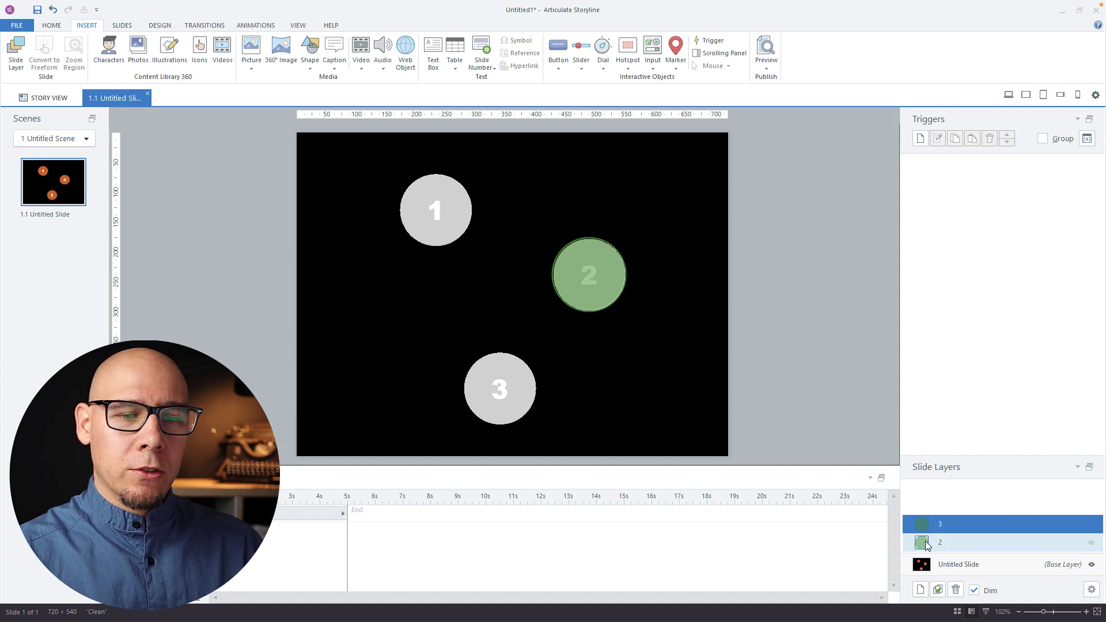
{"action": "left_click", "coordinate": [591, 255]}
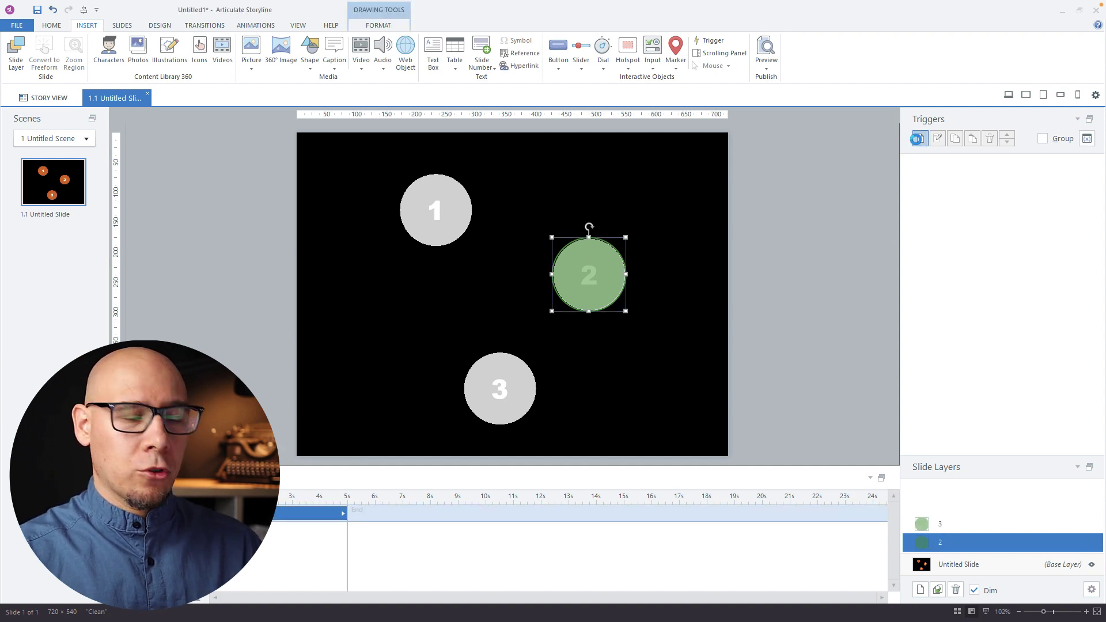
{"action": "left_click", "coordinate": [919, 139]}
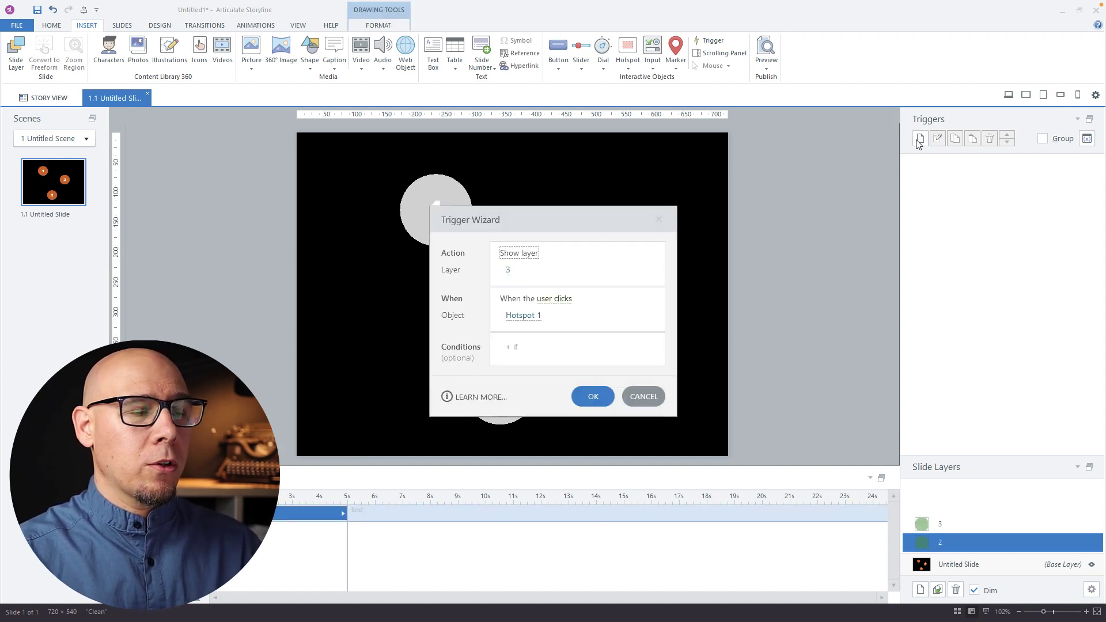
{"action": "left_click", "coordinate": [599, 397]}
{"action": "left_click", "coordinate": [952, 524]}
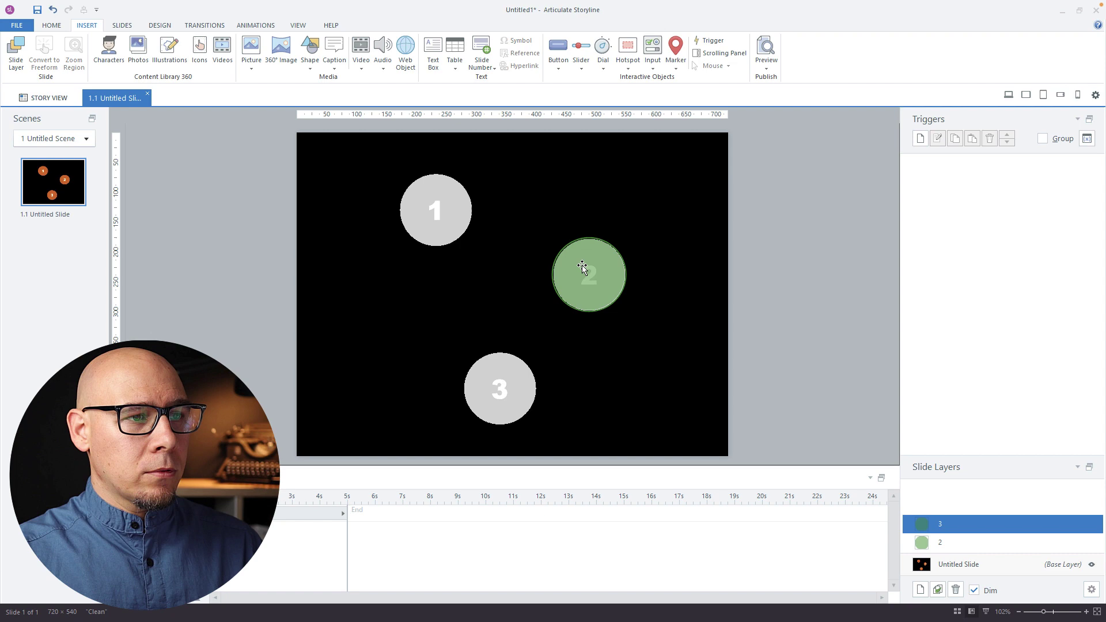
{"action": "mouse_move", "coordinate": [581, 266]}
{"action": "left_mouse_down"}
{"action": "mouse_move", "coordinate": [553, 385]}
{"action": "mouse_move", "coordinate": [491, 379]}
{"action": "left_mouse_up"}
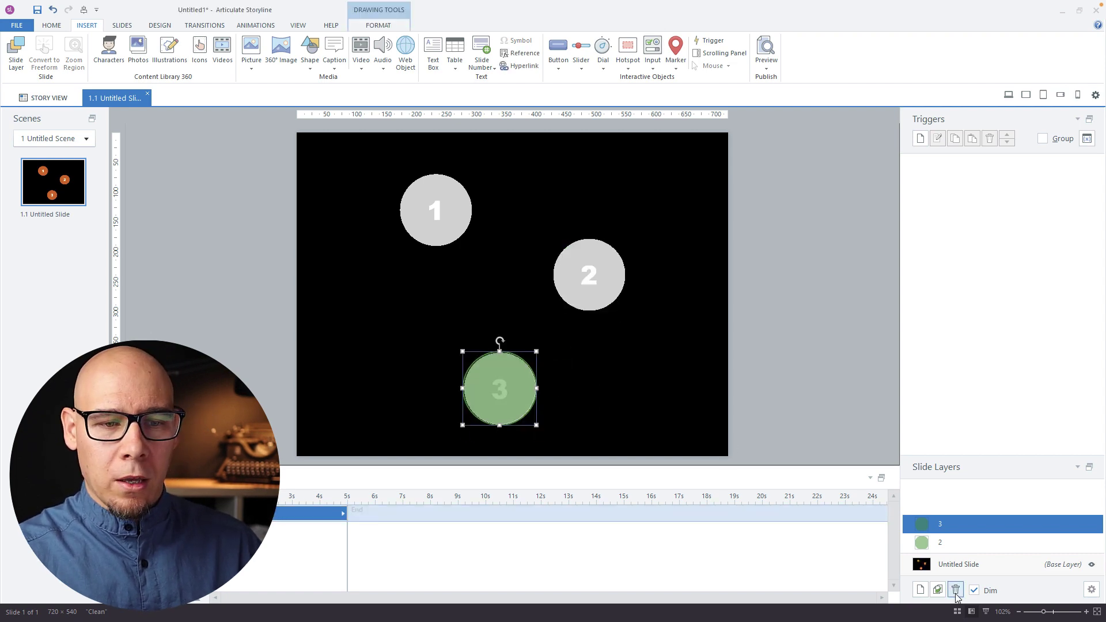
Add a new slide layer named WIN
{"action": "left_click", "coordinate": [921, 590]}
{"action": "double_click", "coordinate": [954, 505]}
{"action": "type", "text": "WIN"}
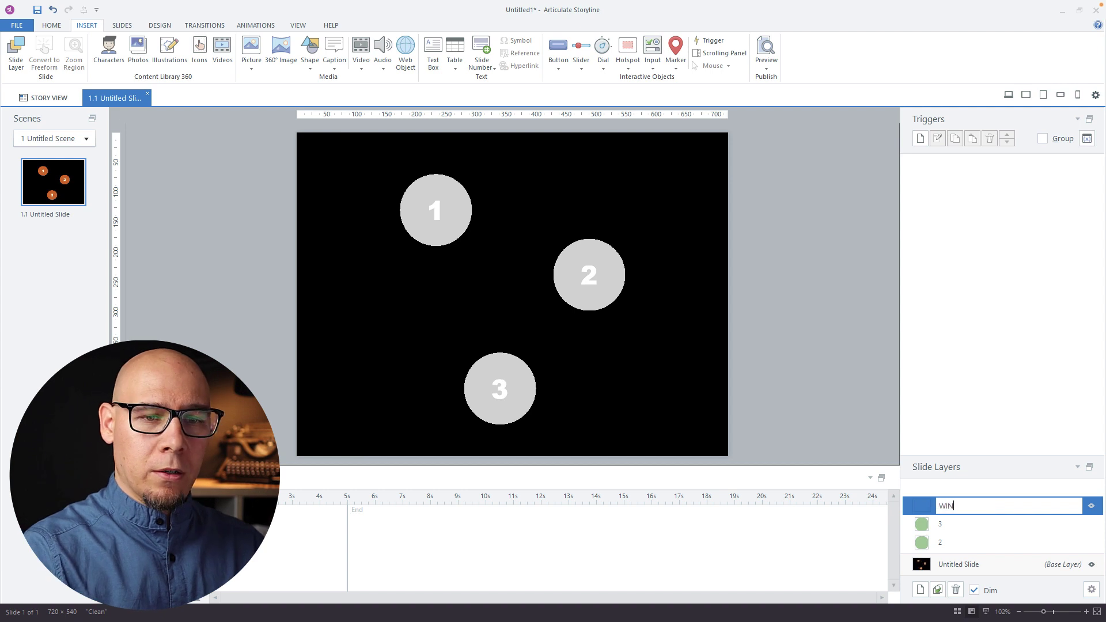
{"action": "key", "text": "Return"}
On layer 3, give the hotspot over circle 3 a trigger showing the WIN layer
{"action": "left_click", "coordinate": [945, 523]}
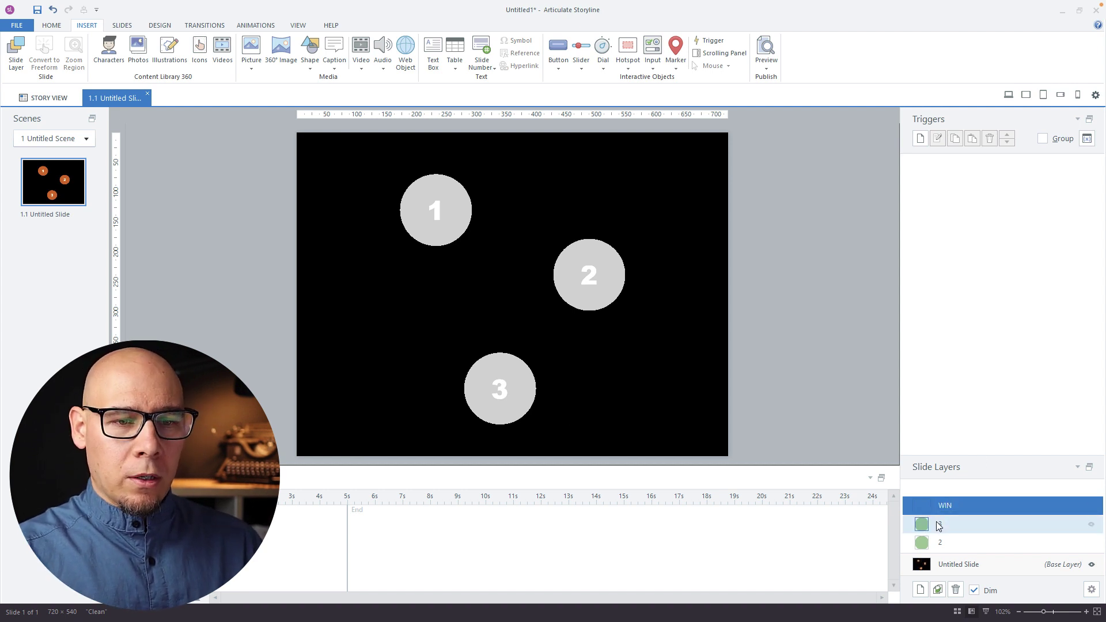
{"action": "left_click", "coordinate": [513, 389]}
{"action": "left_click", "coordinate": [921, 139]}
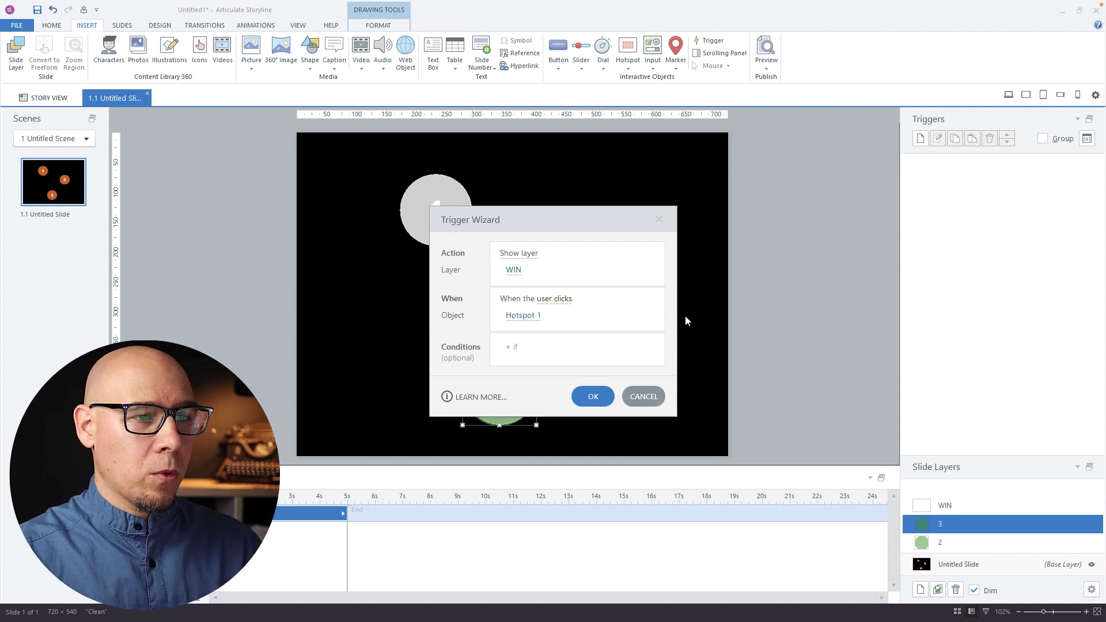
{"action": "left_click", "coordinate": [593, 397]}
{"action": "left_click", "coordinate": [752, 326]}
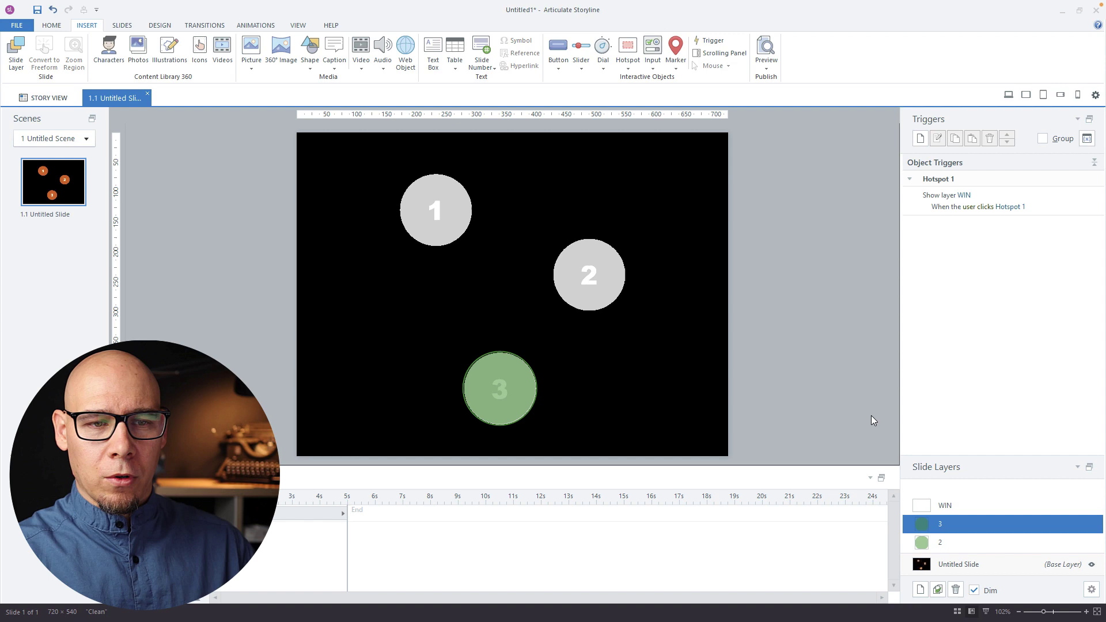
{"action": "left_click", "coordinate": [945, 506]}
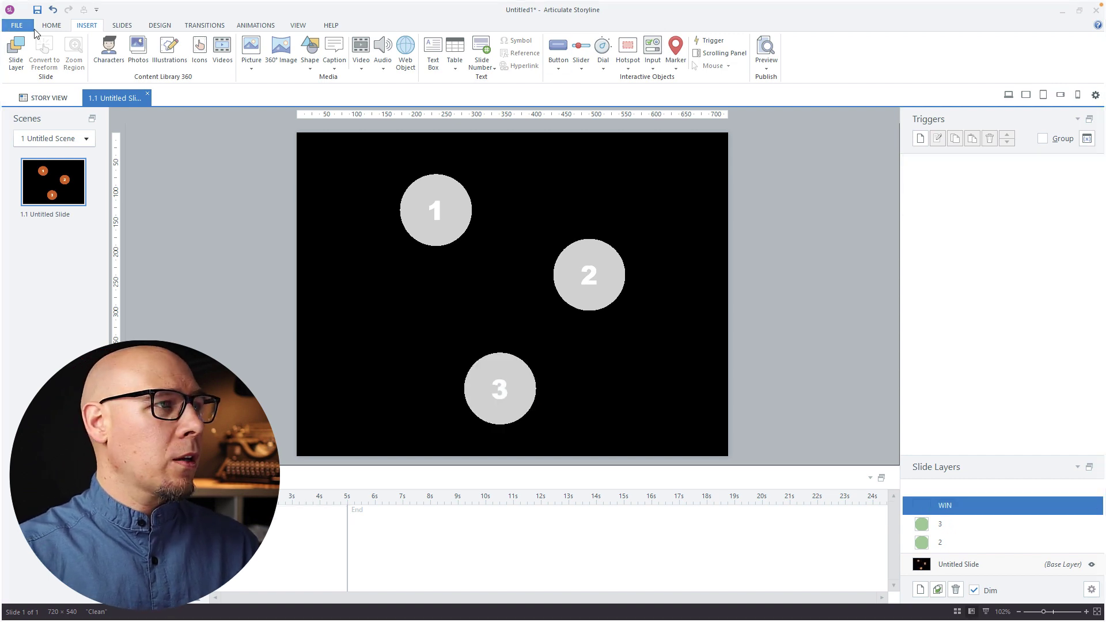
Draw a rounded rectangle reading 'GOOD JOB!' along the WIN layer's bottom, then shrink and recentre it
{"action": "left_click", "coordinate": [309, 51]}
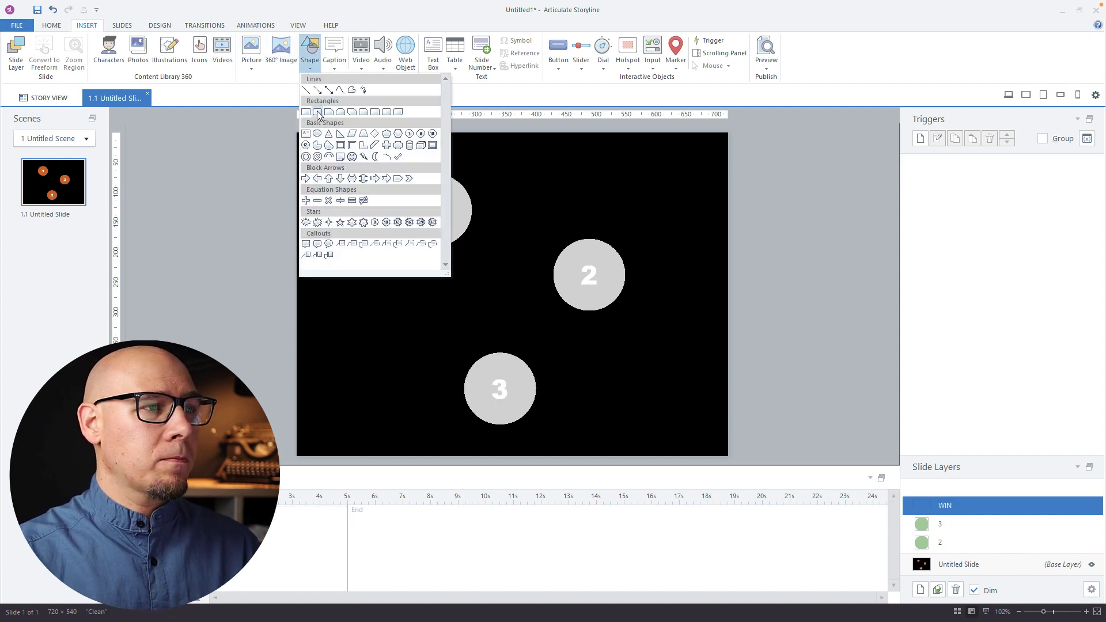
{"action": "left_click", "coordinate": [318, 113]}
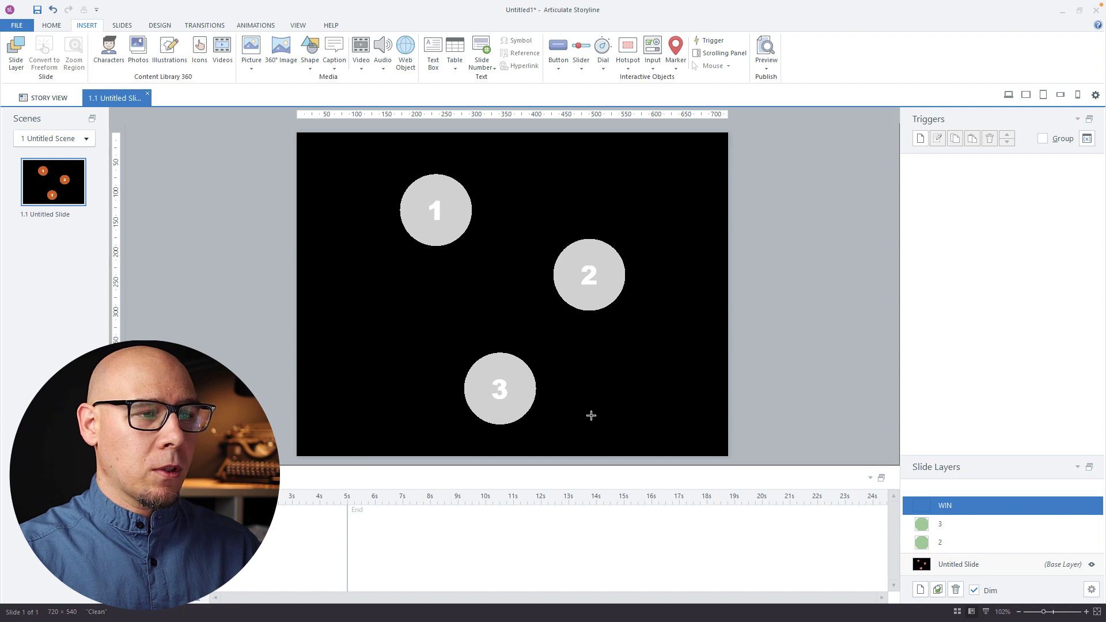
{"action": "left_click_drag", "start_coordinate": [390, 388], "coordinate": [646, 447]}
{"action": "type", "text": "GO"}
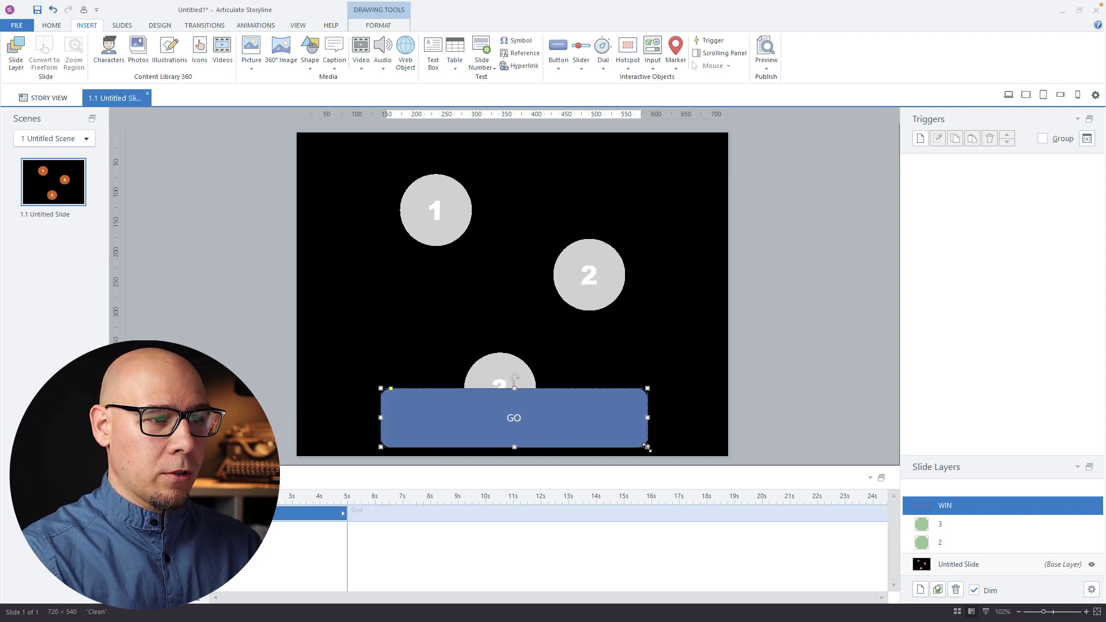
{"action": "type", "text": "OD JOB!"}
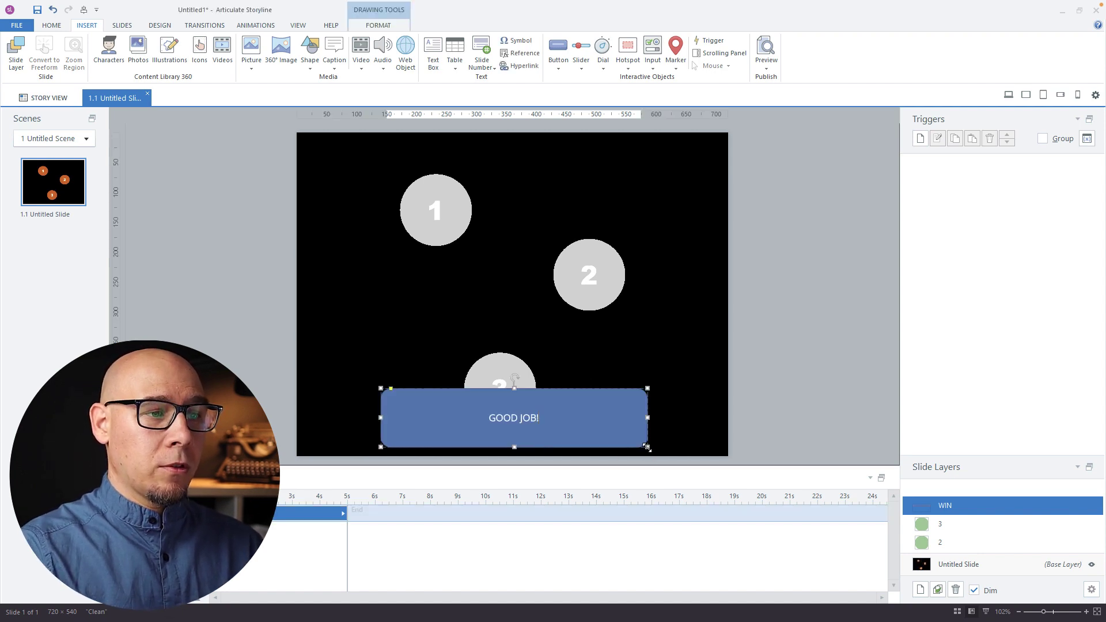
{"action": "key", "text": "Escape"}
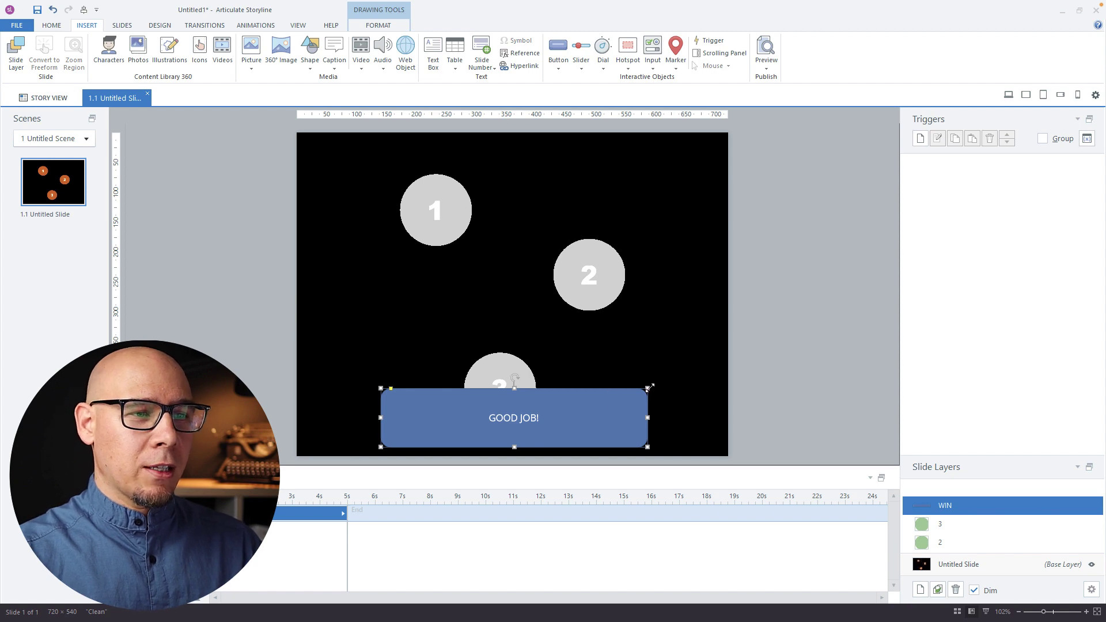
{"action": "left_click_drag", "start_coordinate": [650, 387], "coordinate": [562, 407]}
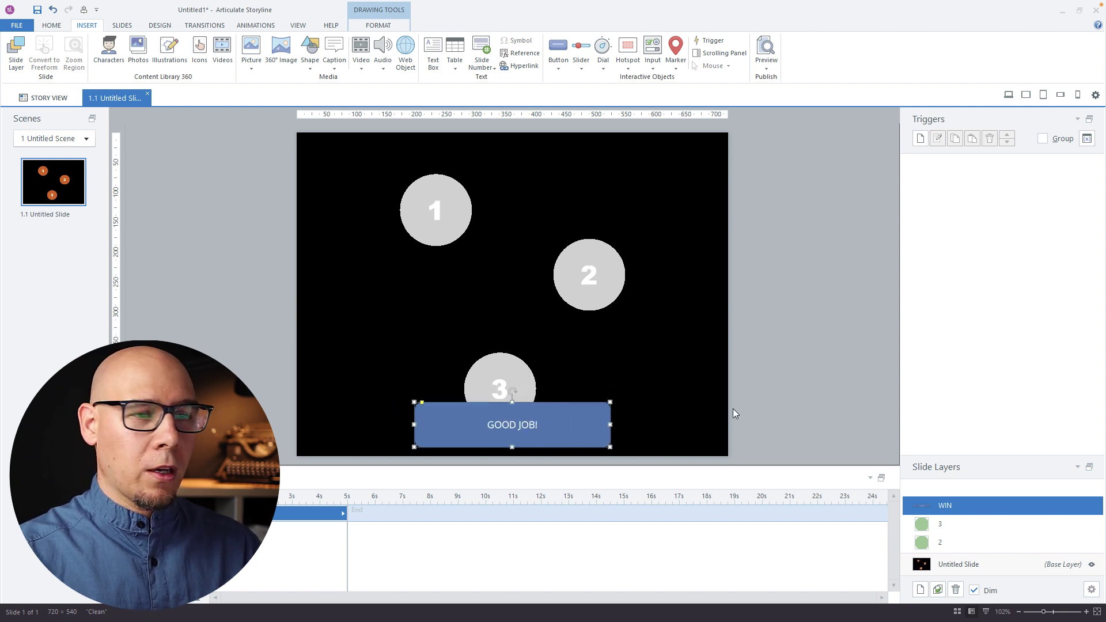
{"action": "left_click", "coordinate": [753, 375]}
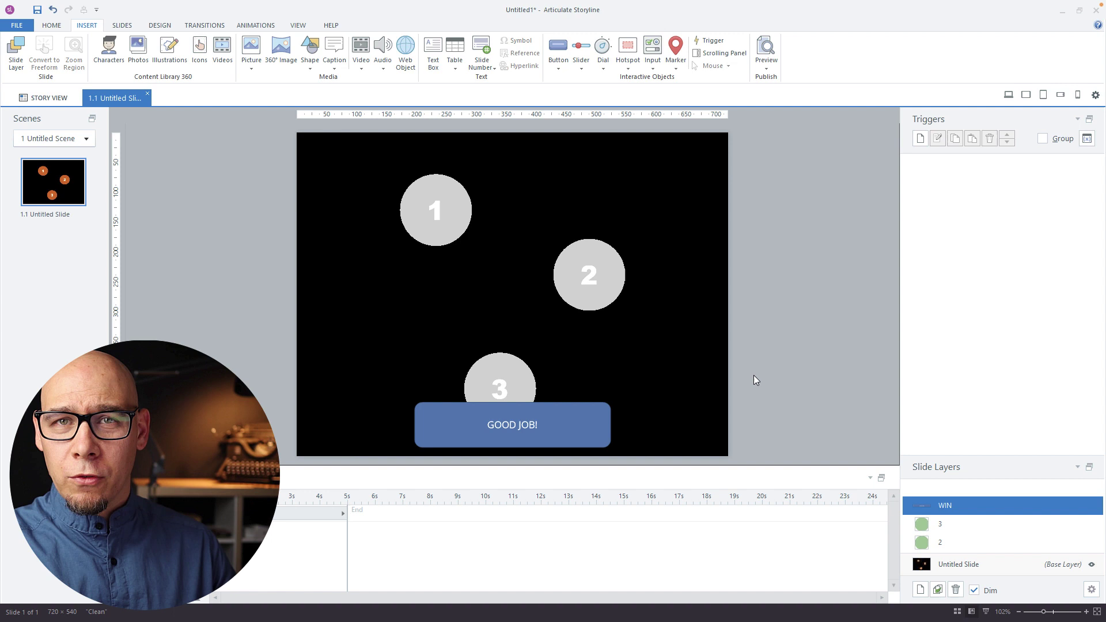
Add a new slide layer named FAIL
{"action": "left_click", "coordinate": [932, 568]}
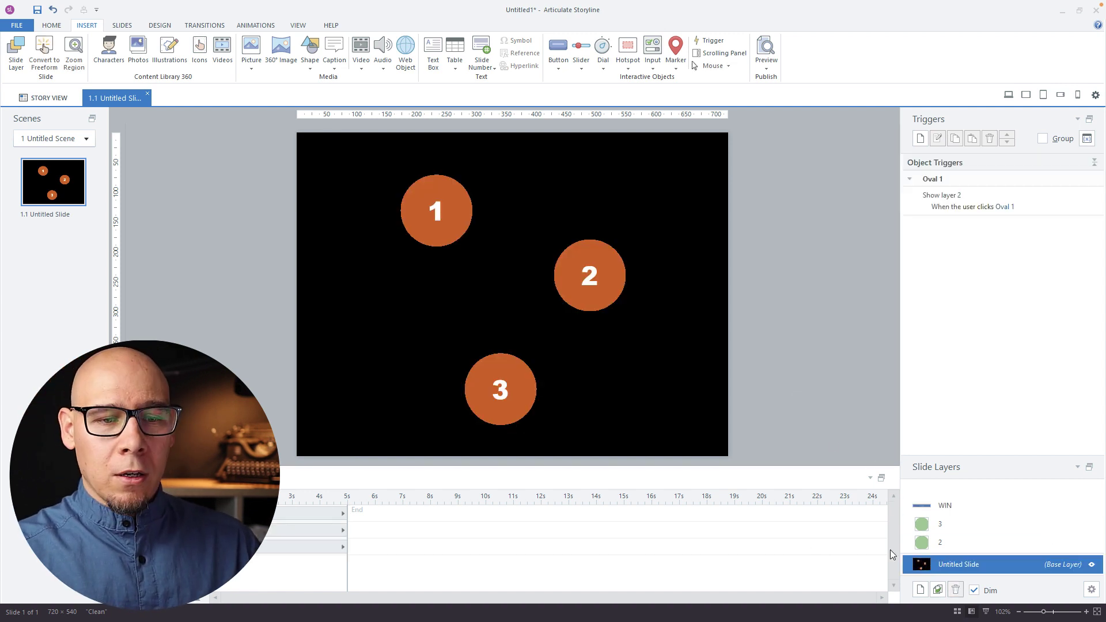
{"action": "left_click", "coordinate": [616, 263]}
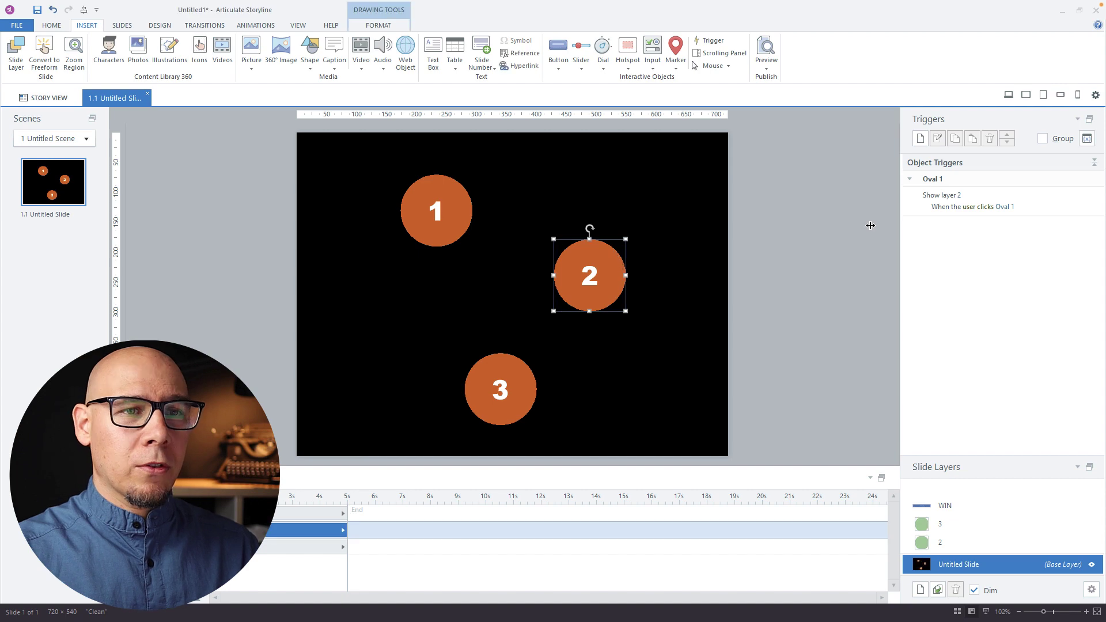
{"action": "left_click", "coordinate": [921, 591]}
{"action": "type", "text": "FAIL"}
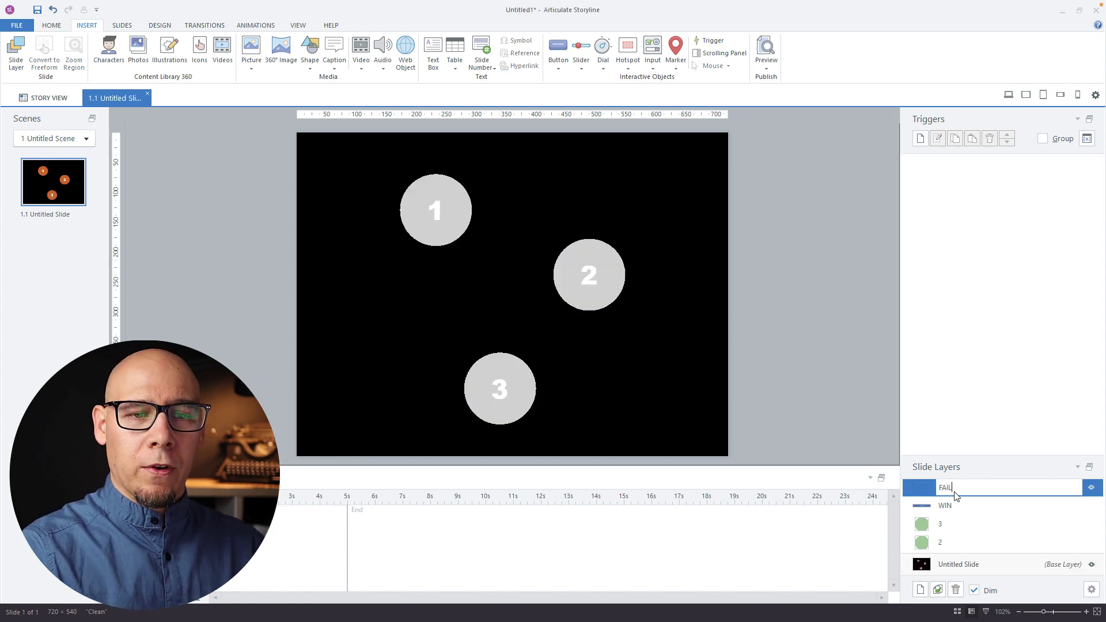
{"action": "key", "text": "Return"}
{"action": "left_click_drag", "start_coordinate": [966, 457], "coordinate": [966, 446]}
Paste the GOOD JOB! banner onto FAIL, retype it as 'FAIL, AGAIN!', and shorten the timeline
{"action": "left_click", "coordinate": [952, 501]}
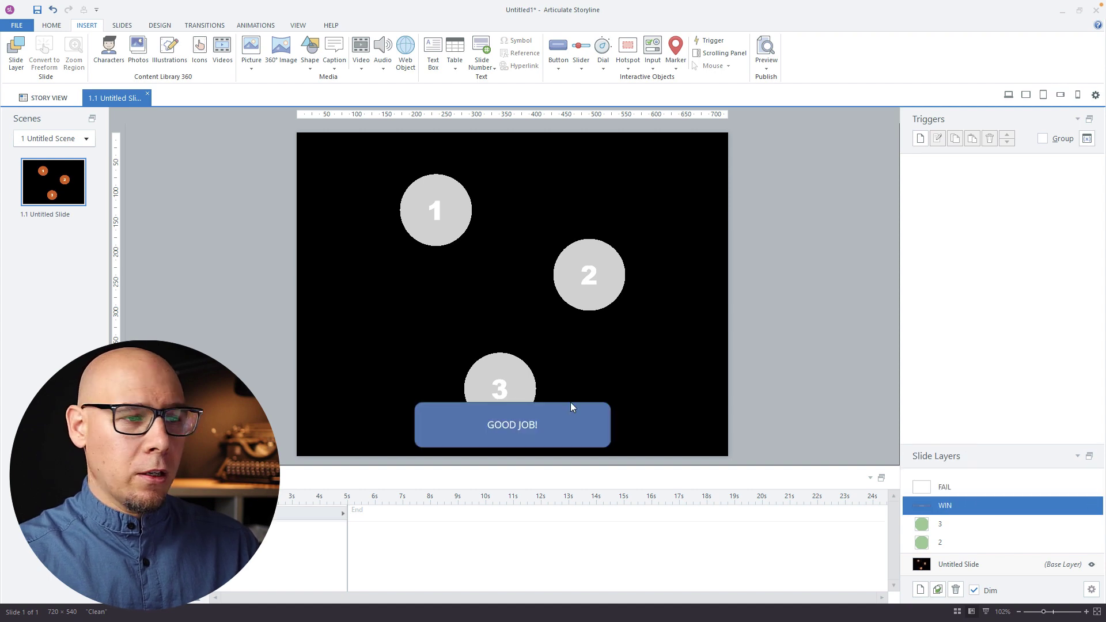
{"action": "left_click", "coordinate": [551, 403]}
{"action": "left_click", "coordinate": [928, 487]}
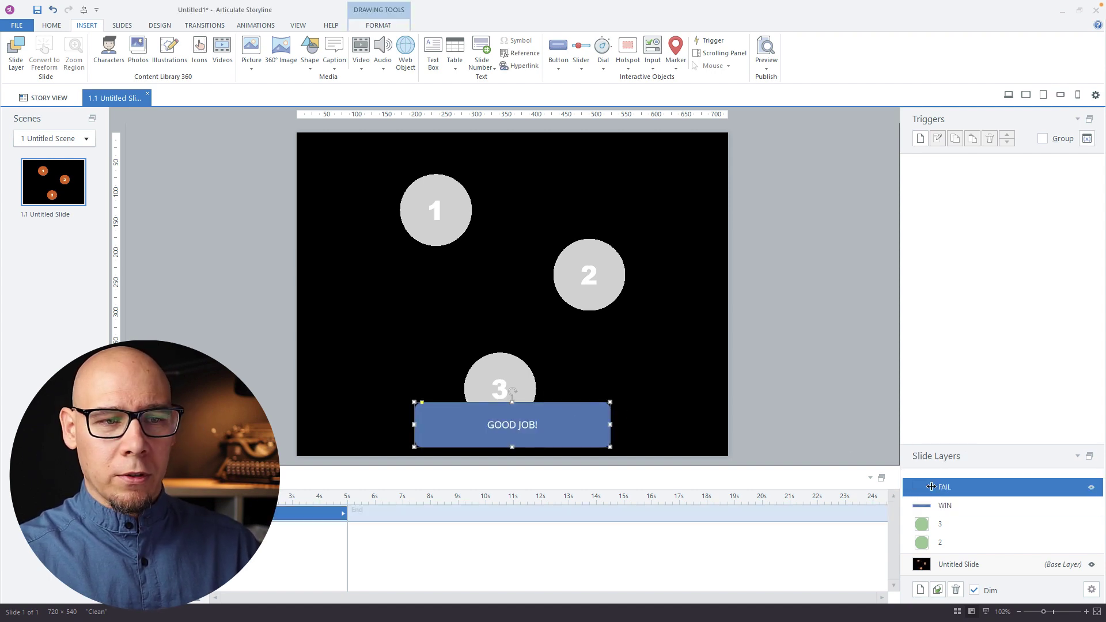
{"action": "key", "text": "ctrl+v"}
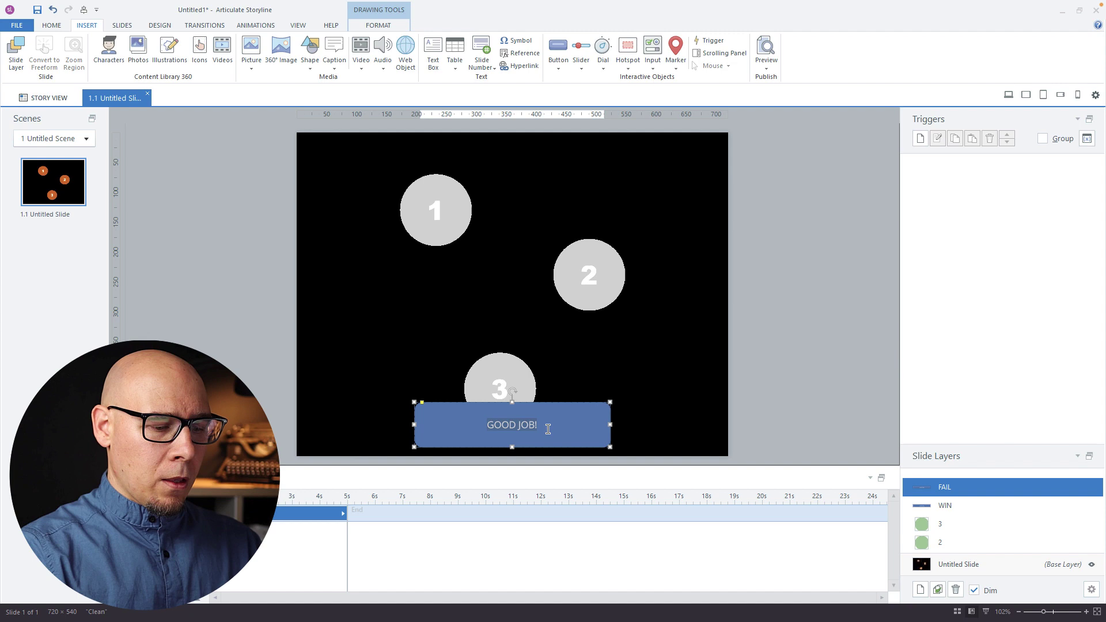
{"action": "type", "text": "FAIL, AGAIN!"}
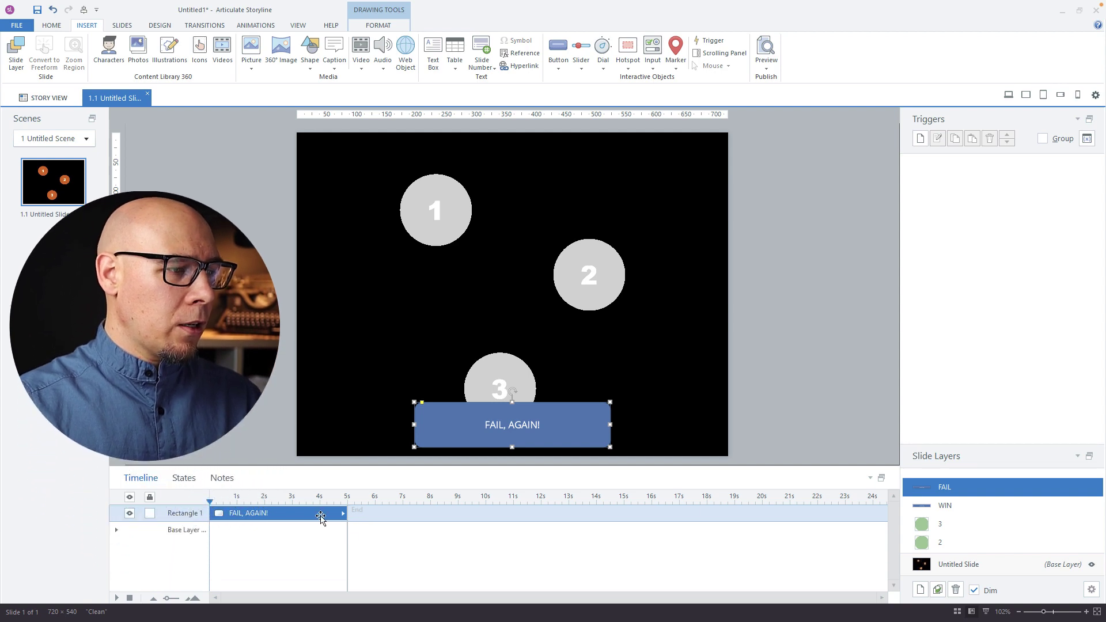
{"action": "left_click_drag", "start_coordinate": [346, 526], "coordinate": [237, 526]}
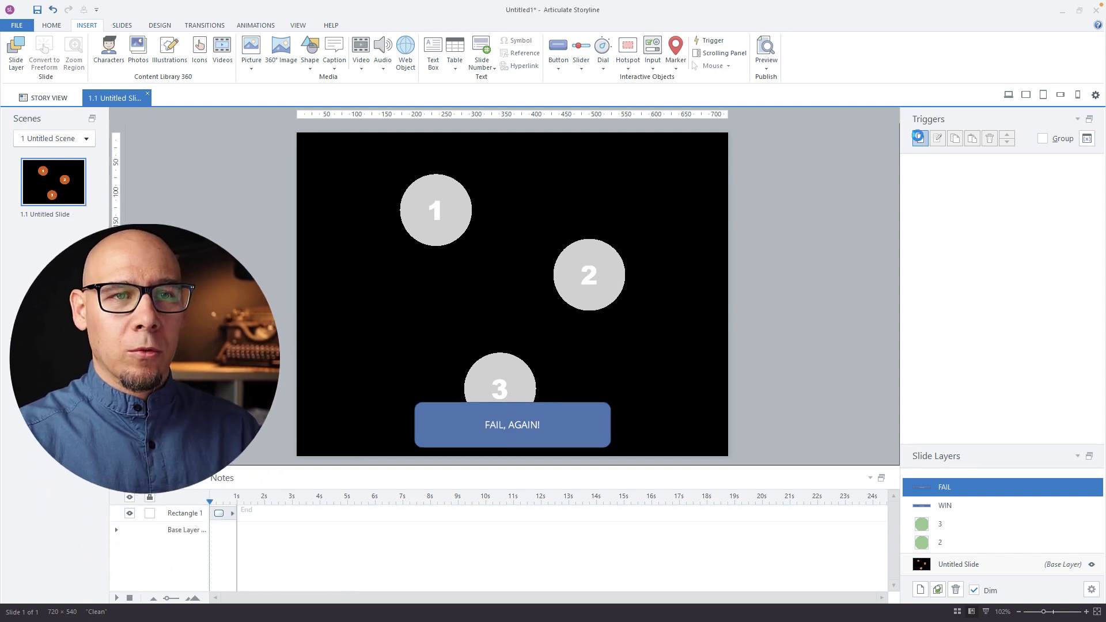
Add a trigger that hides the FAIL layer when its timeline ends
{"action": "left_click", "coordinate": [920, 139]}
{"action": "type", "text": "h"}
{"action": "key", "text": "Return"}
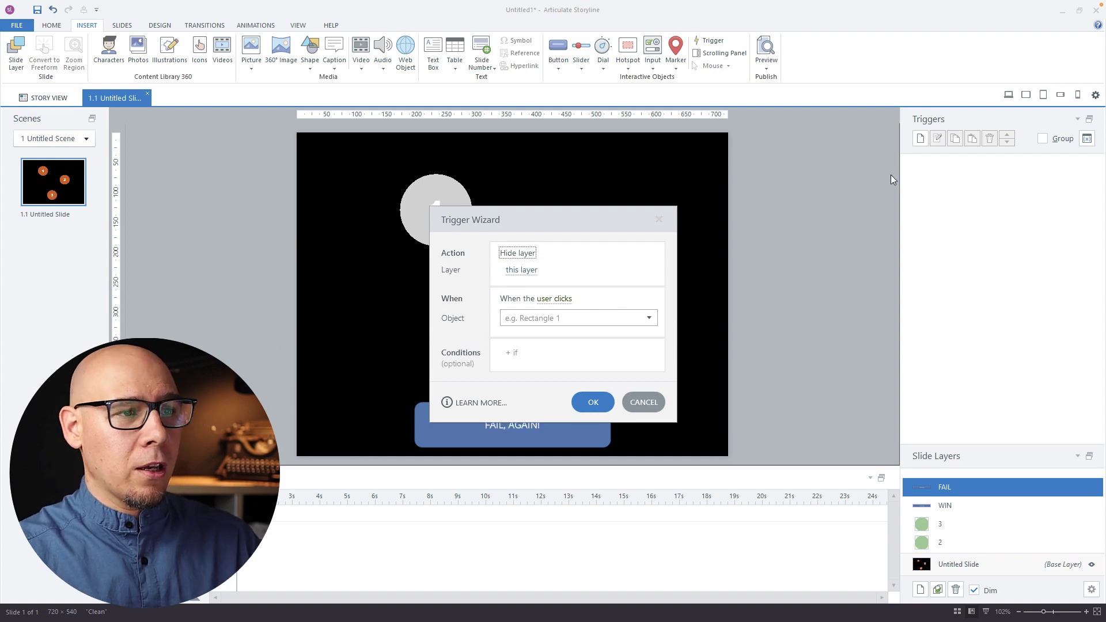
{"action": "left_click", "coordinate": [551, 298]}
{"action": "type", "text": "time"}
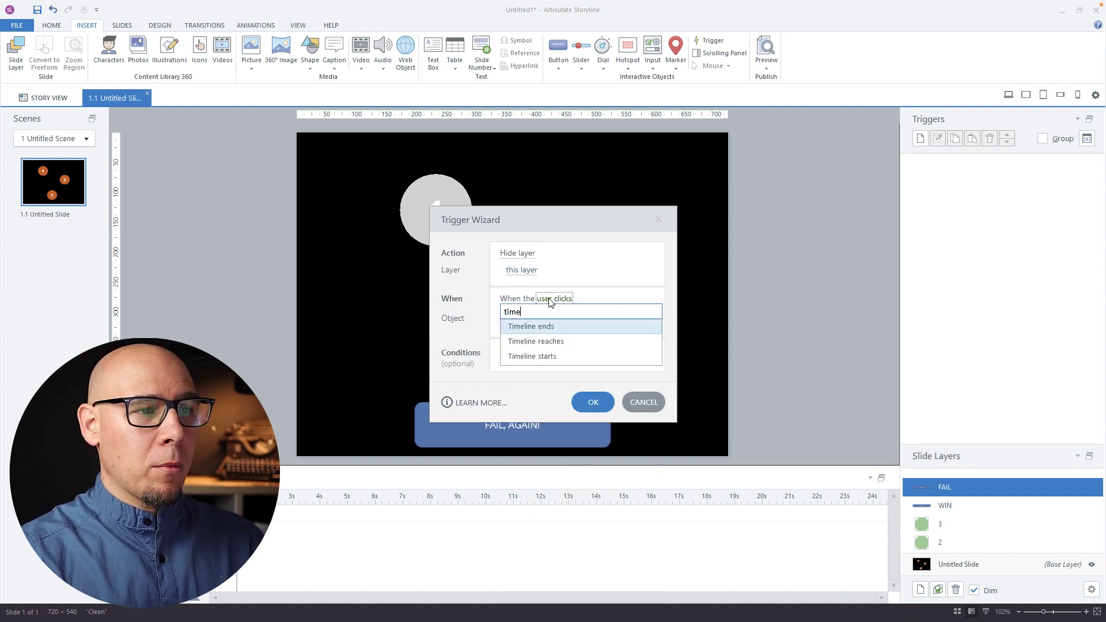
{"action": "key", "text": "Return"}
{"action": "key", "text": "Return"}
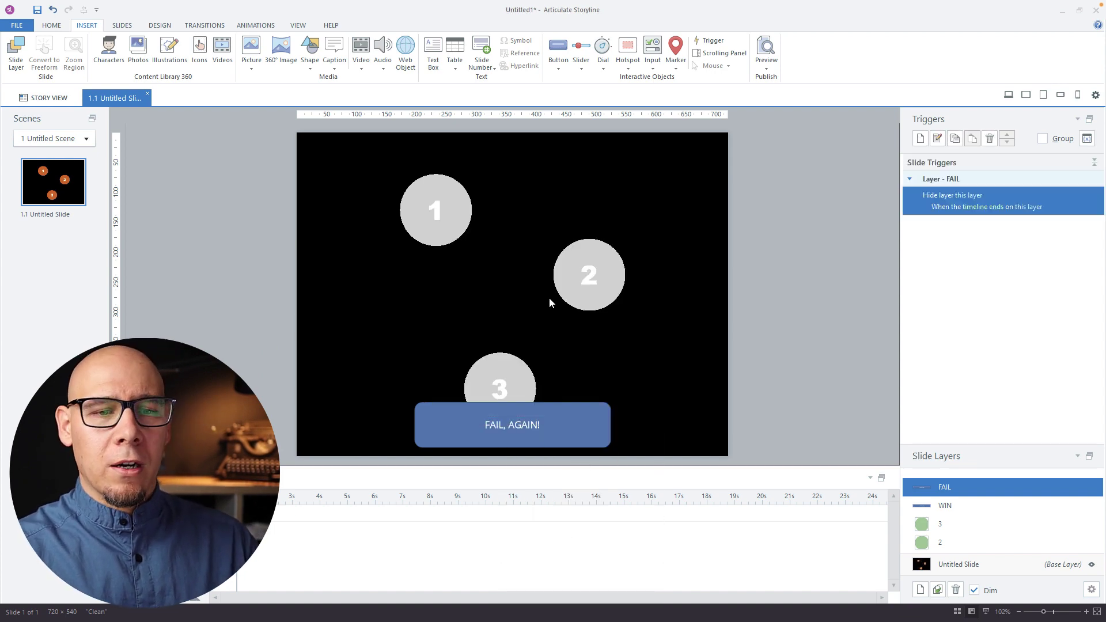
Set the FAIL layer's revisit behaviour to Reset to initial state
{"action": "double_click", "coordinate": [920, 486]}
{"action": "left_click_drag", "start_coordinate": [890, 278], "coordinate": [692, 188]}
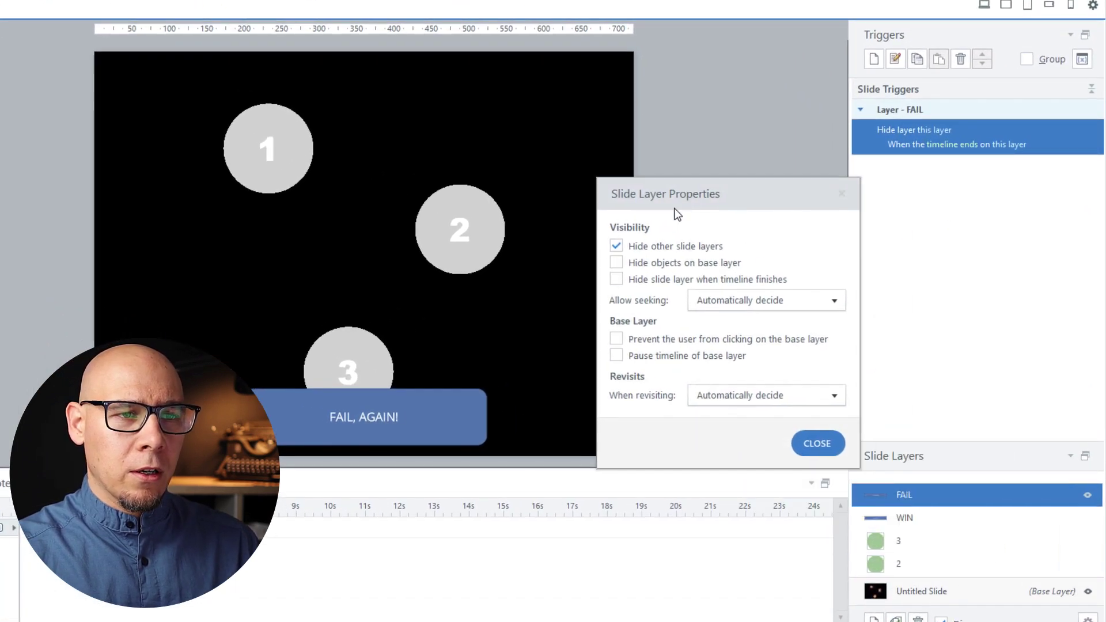
{"action": "left_click", "coordinate": [752, 396]}
{"action": "left_click", "coordinate": [729, 430]}
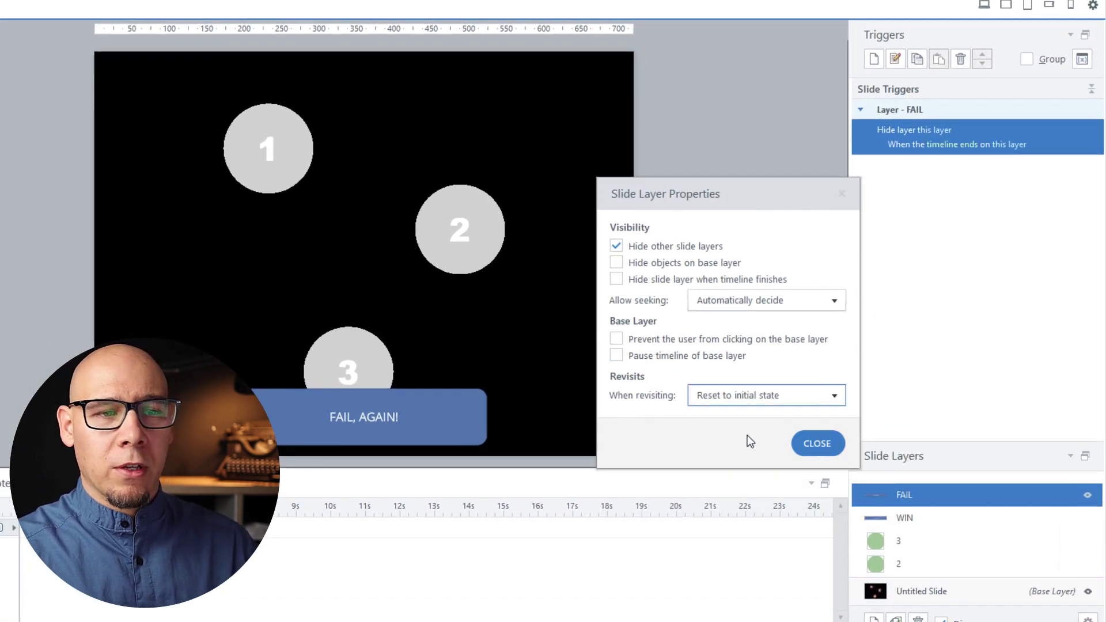
{"action": "left_click", "coordinate": [817, 443]}
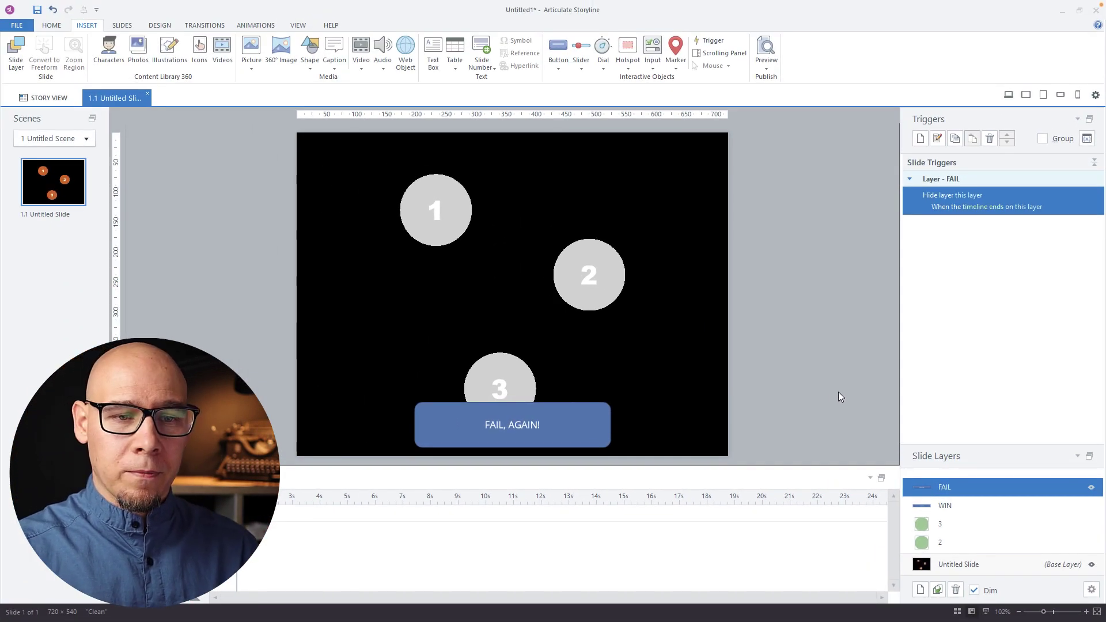
Copy circle 1's Show layer trigger and paste it onto circles 2 and 3
{"action": "left_click", "coordinate": [942, 569]}
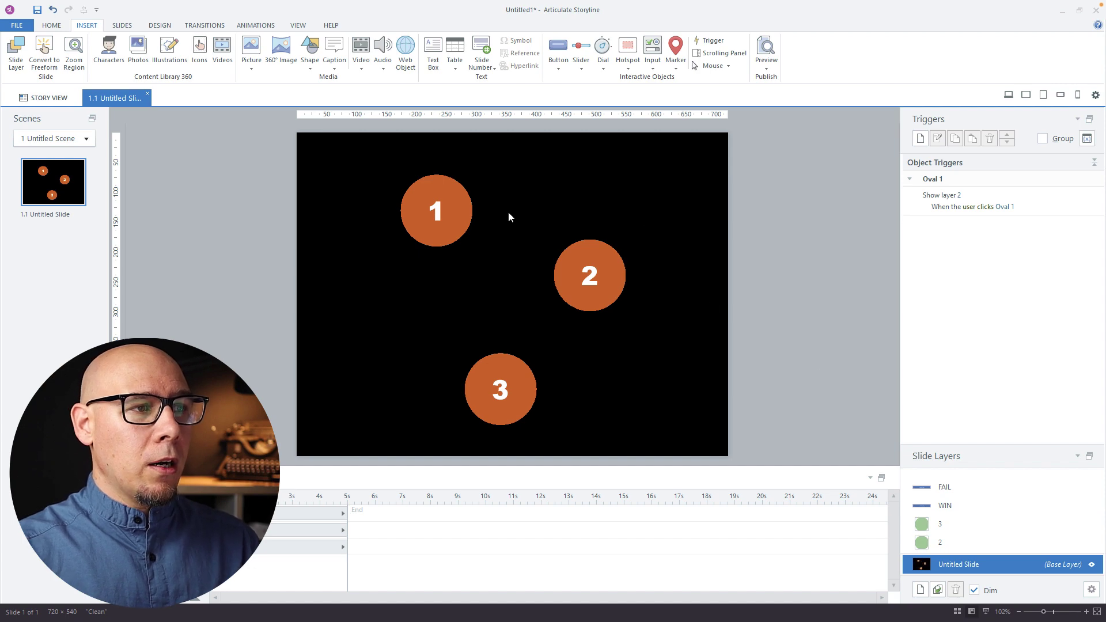
{"action": "left_click", "coordinate": [1018, 203]}
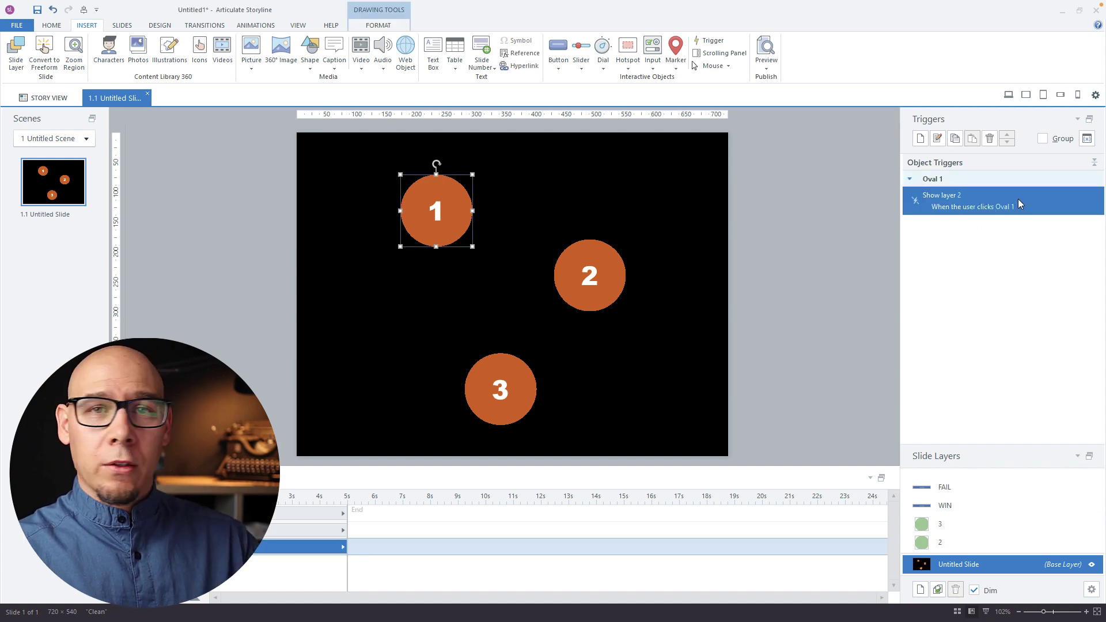
{"action": "left_click", "coordinate": [954, 139]}
{"action": "left_click", "coordinate": [621, 261]}
{"action": "left_click", "coordinate": [526, 390], "text": "shift"}
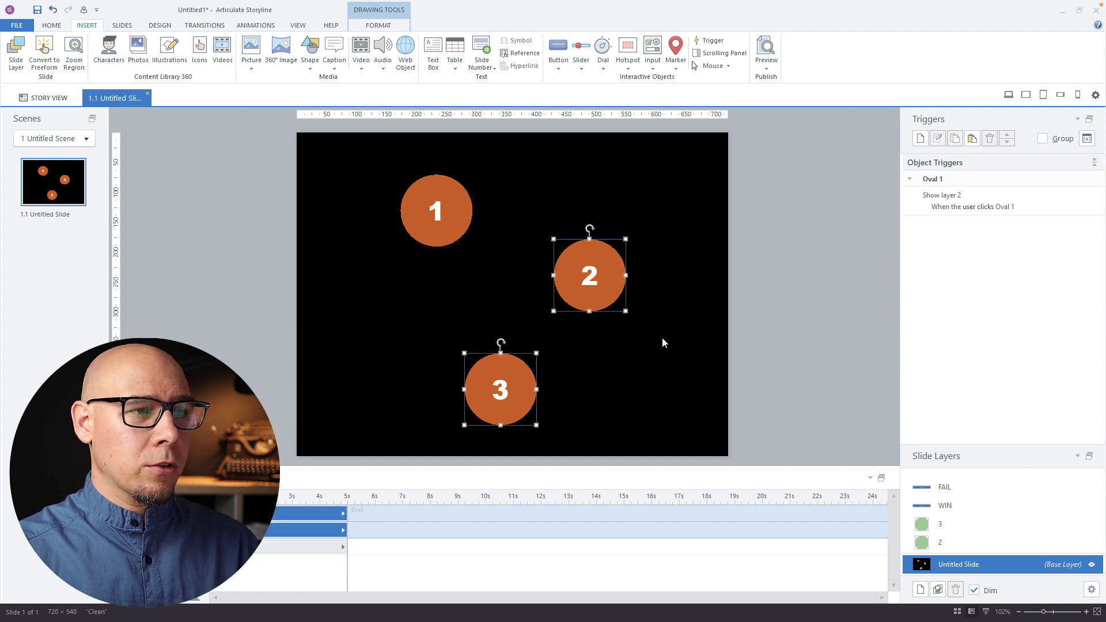
{"action": "key", "text": "ctrl+v"}
{"action": "left_click", "coordinate": [805, 271]}
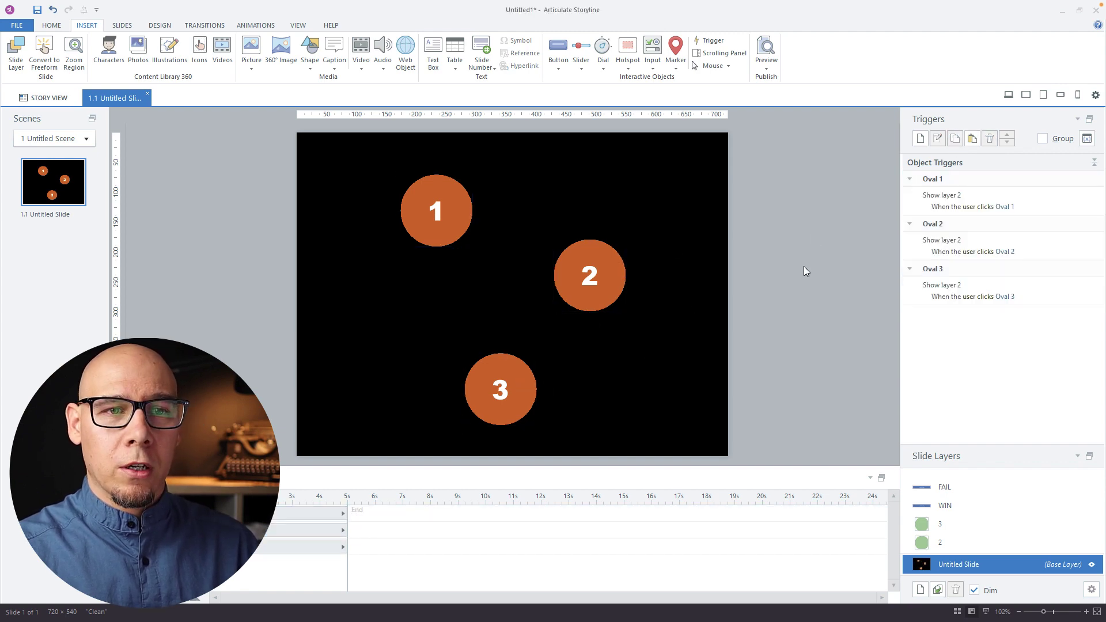
Change the pasted triggers on circles 2 and 3 to show the FAIL layer
{"action": "left_click", "coordinate": [960, 242]}
{"action": "left_click", "coordinate": [992, 311]}
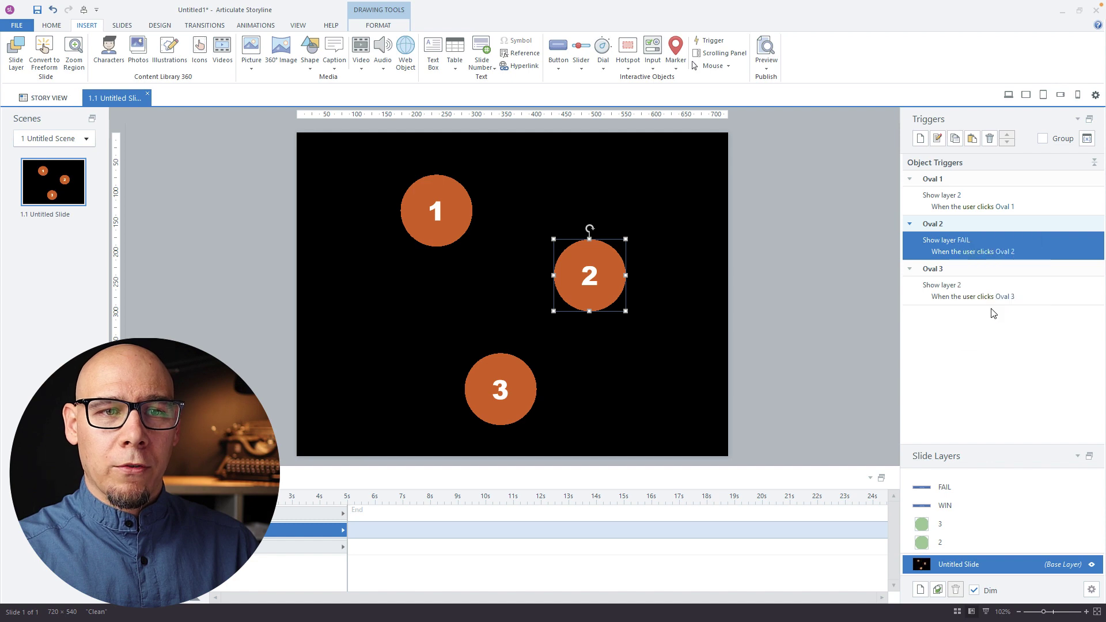
{"action": "left_click", "coordinate": [959, 286]}
{"action": "left_click", "coordinate": [983, 364]}
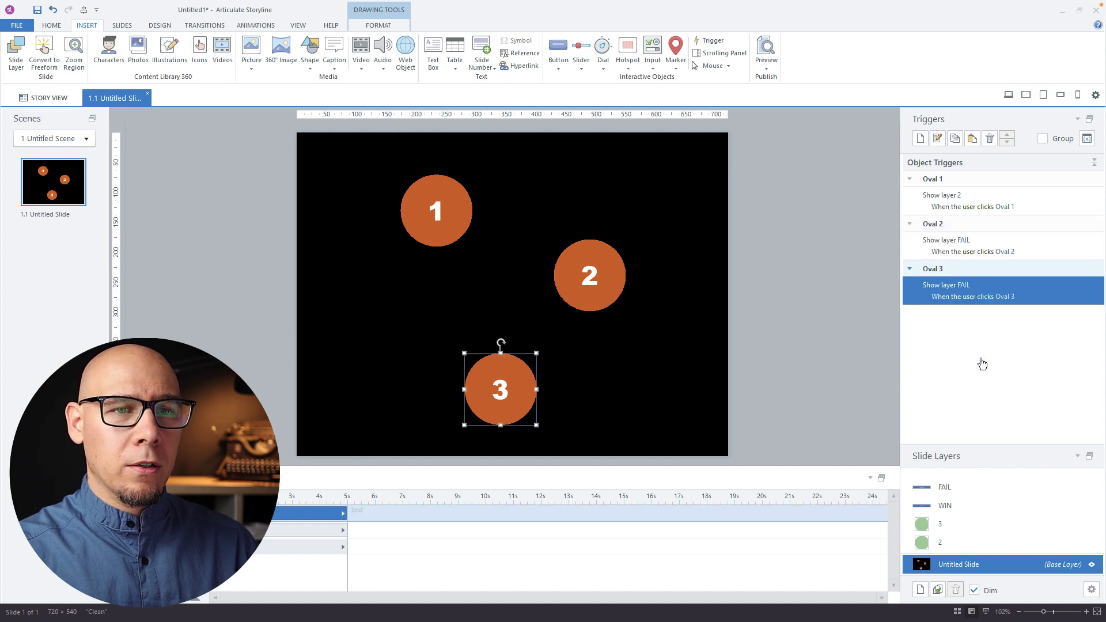
{"action": "left_click", "coordinate": [810, 398]}
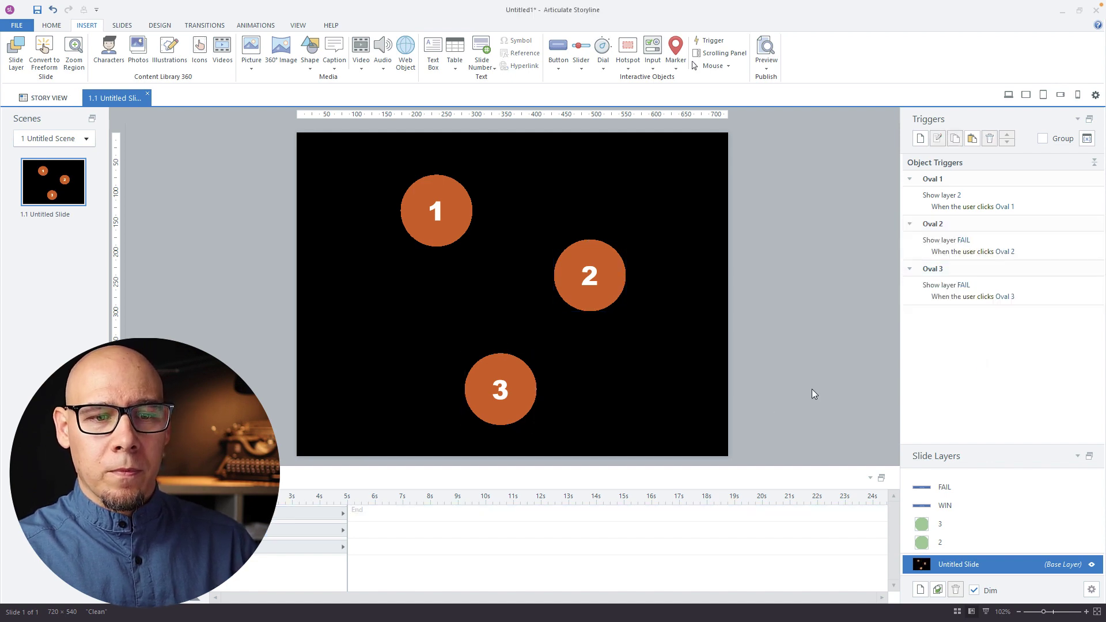
On layer 2, place hotspot copies over circles 1 and 3 that show the FAIL layer
{"action": "left_click", "coordinate": [942, 544]}
{"action": "left_click", "coordinate": [579, 294]}
{"action": "key", "text": "ctrl+d"}
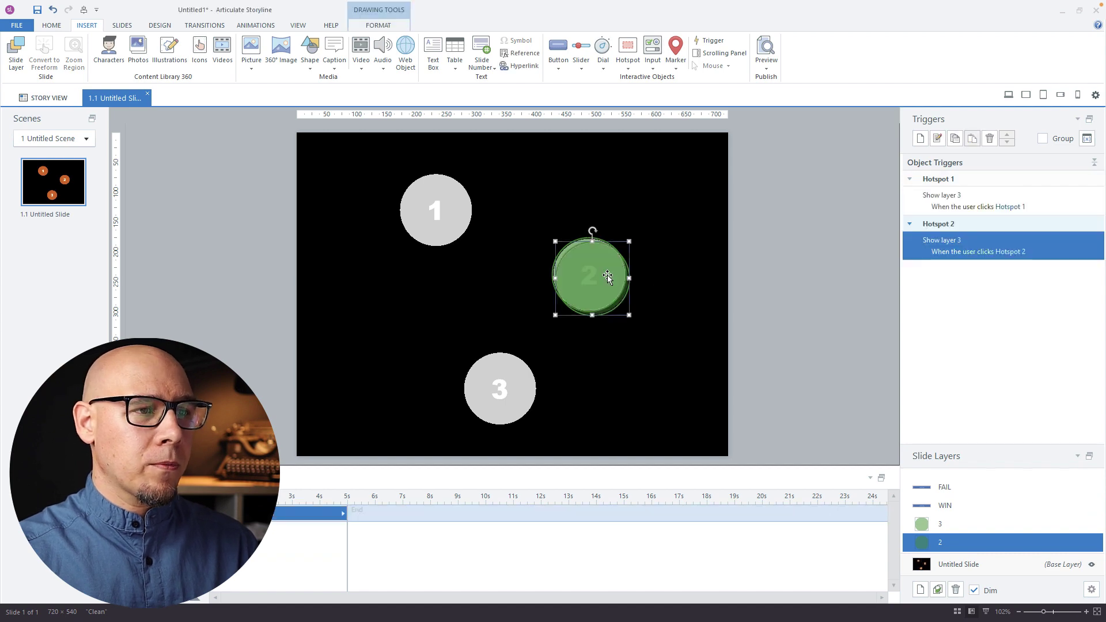
{"action": "left_click_drag", "start_coordinate": [605, 276], "coordinate": [454, 216]}
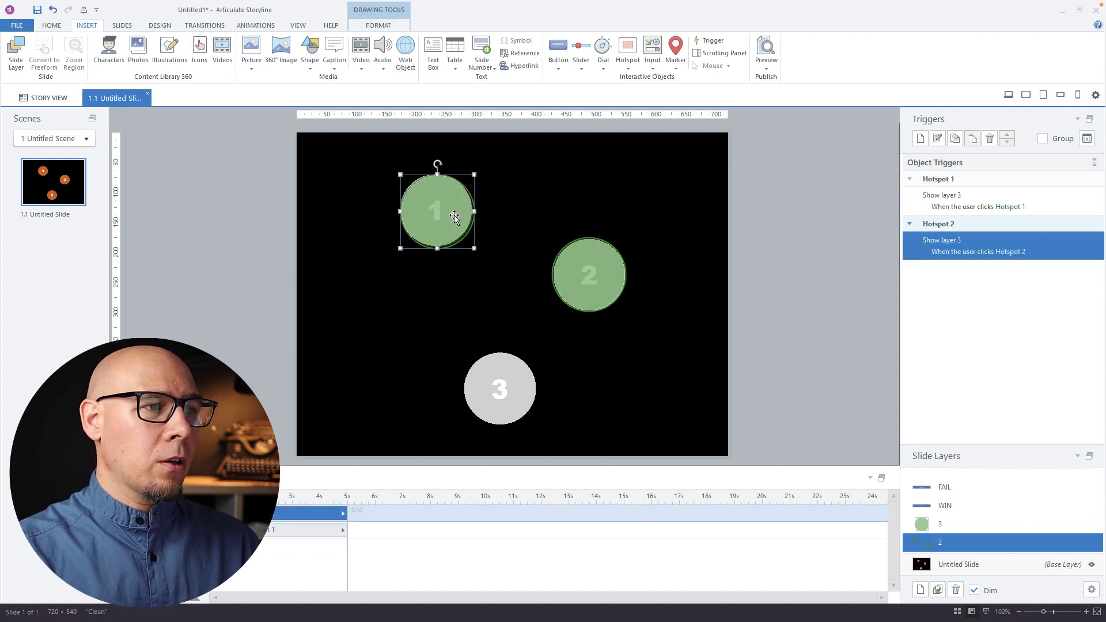
{"action": "key", "text": "Up"}
{"action": "key", "text": "Up"}
{"action": "key", "text": "Up"}
{"action": "key", "text": "Left"}
{"action": "key", "text": "Left"}
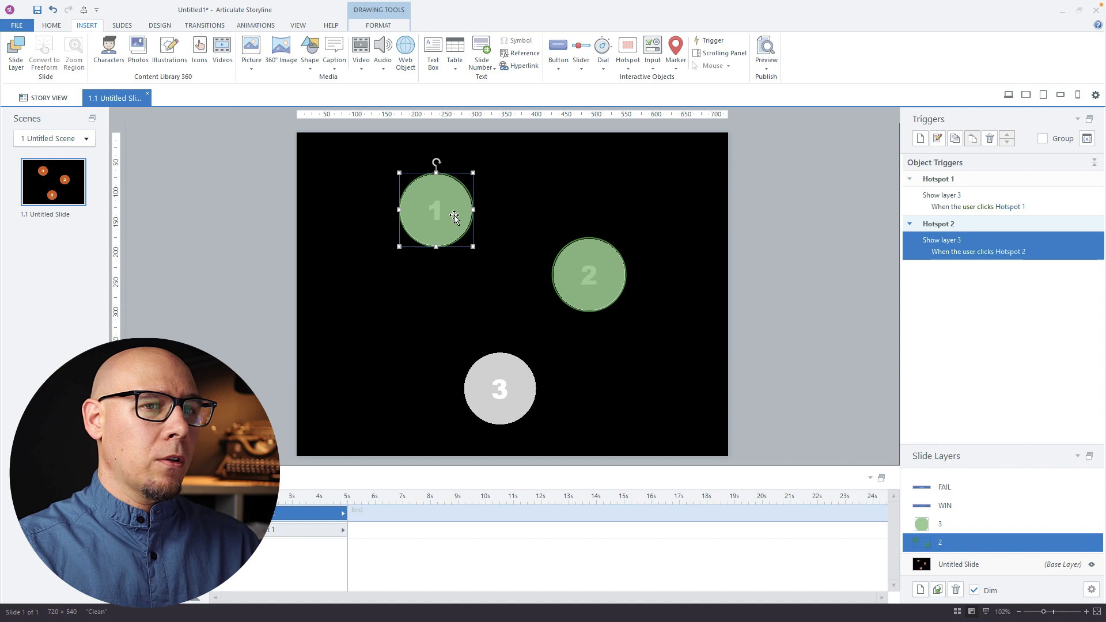
{"action": "left_click", "coordinate": [959, 241]}
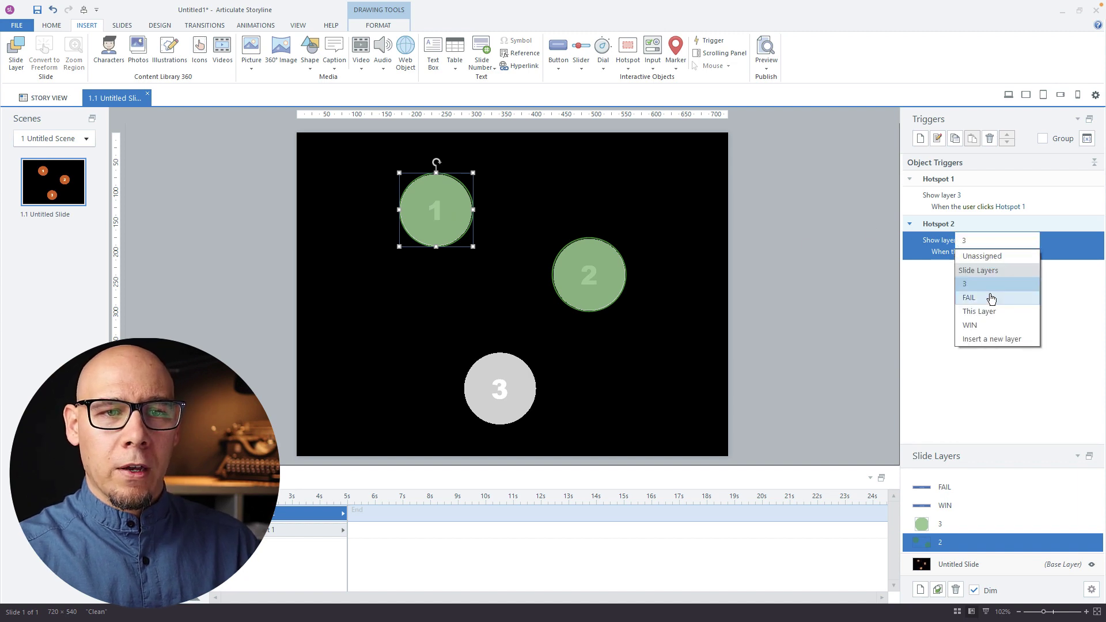
{"action": "left_click", "coordinate": [992, 295]}
{"action": "left_click_drag", "start_coordinate": [442, 203], "coordinate": [513, 384]}
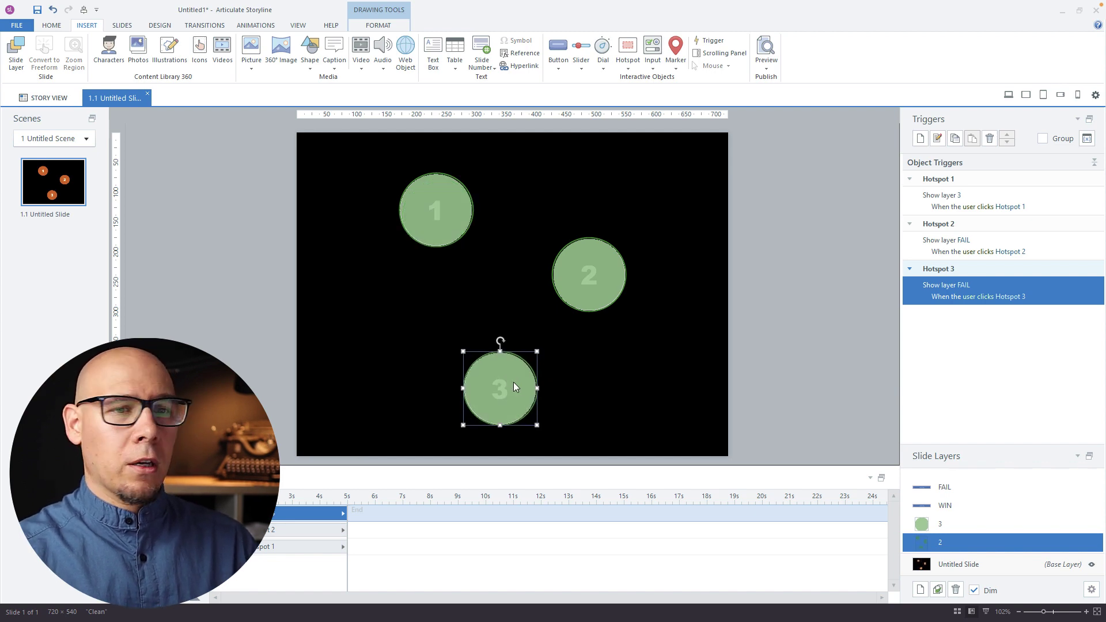
On layer 3, place FAIL hotspot copies over circles 1 and 2
{"action": "left_click", "coordinate": [949, 525]}
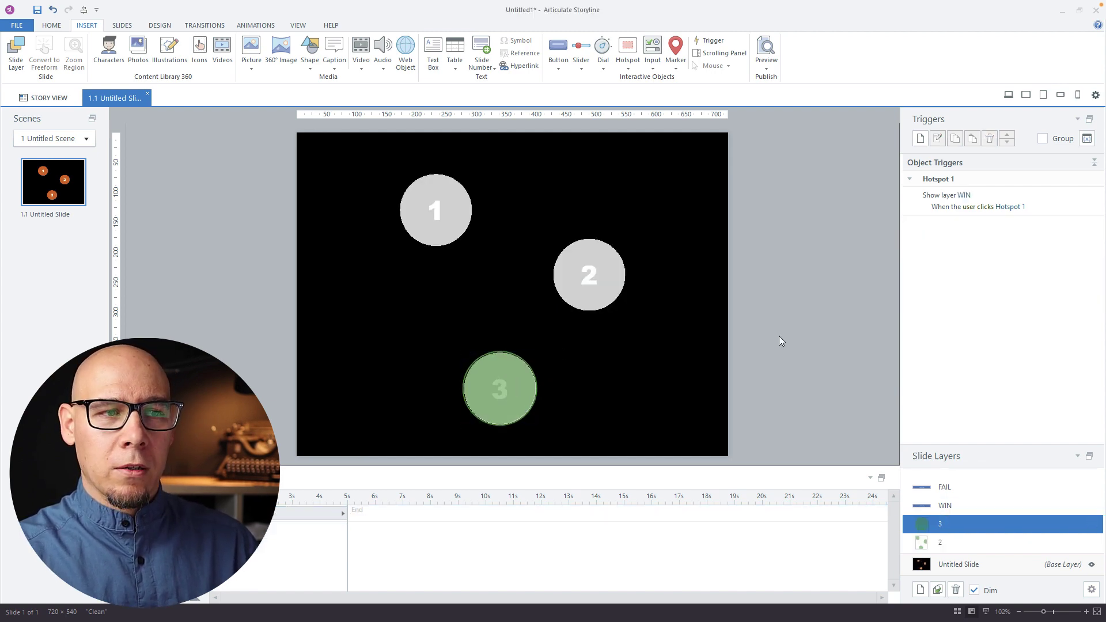
{"action": "left_click_drag", "start_coordinate": [497, 385], "coordinate": [434, 207]}
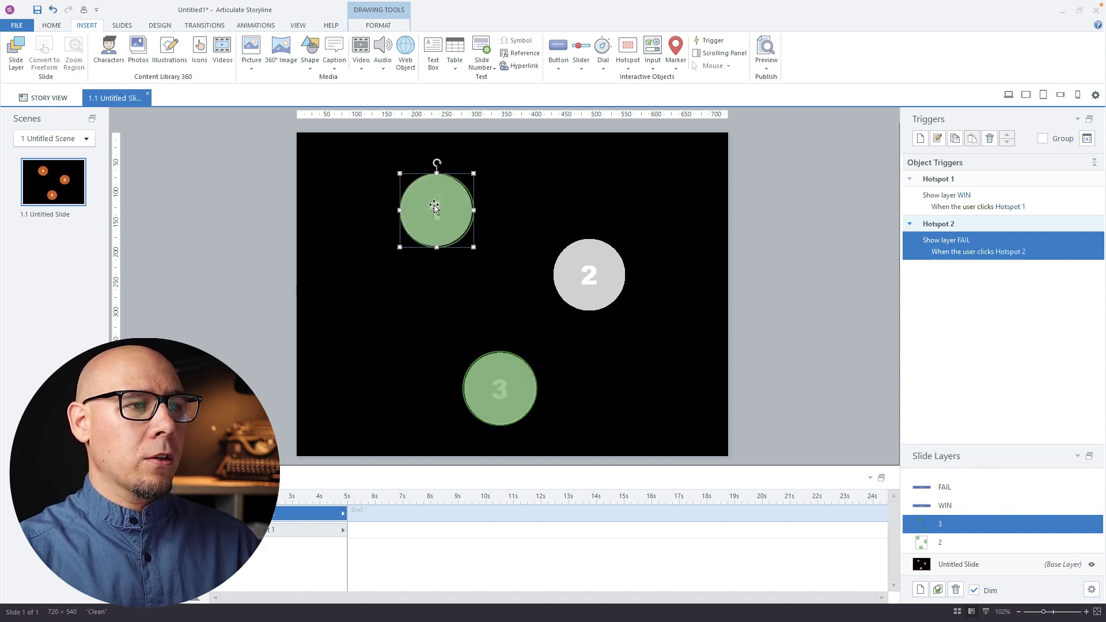
{"action": "key", "text": "ctrl+d"}
{"action": "left_click_drag", "start_coordinate": [455, 218], "coordinate": [609, 277]}
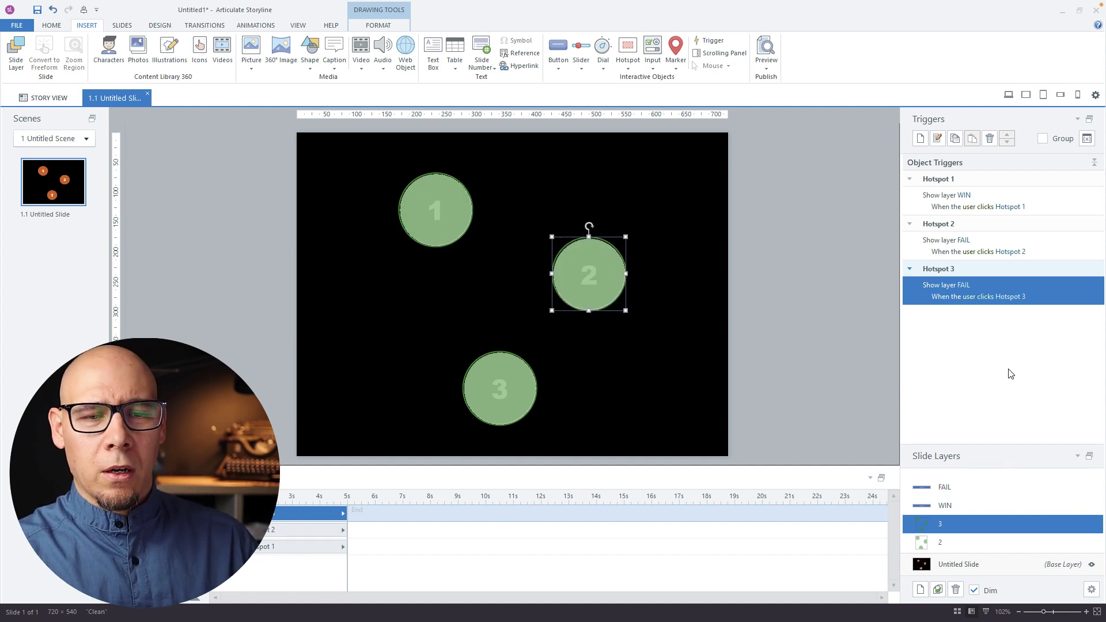
{"action": "left_click", "coordinate": [944, 543]}
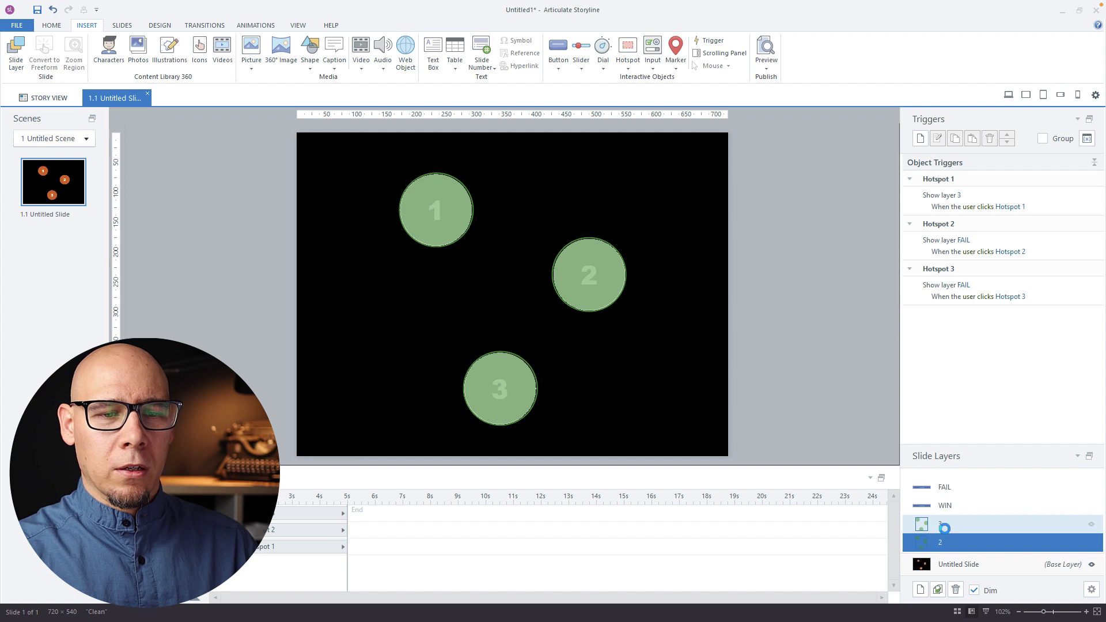
{"action": "left_click", "coordinate": [945, 564]}
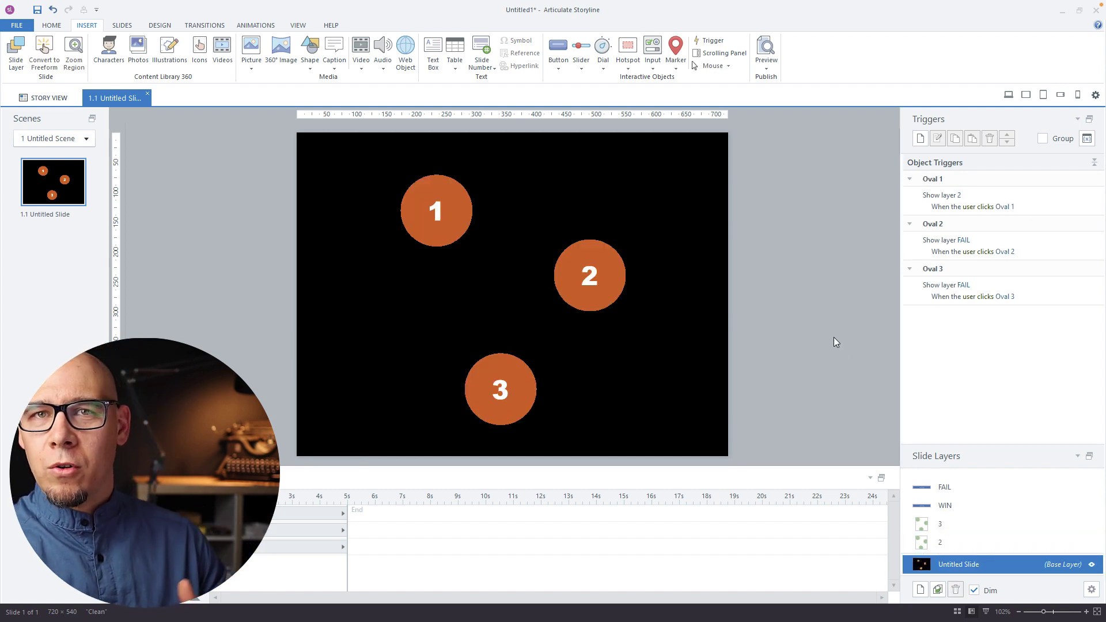
Preview the slide with F12 and confirm out-of-order clicks on circles 3 and 2 show FAIL, AGAIN!
{"action": "key", "text": "F12"}
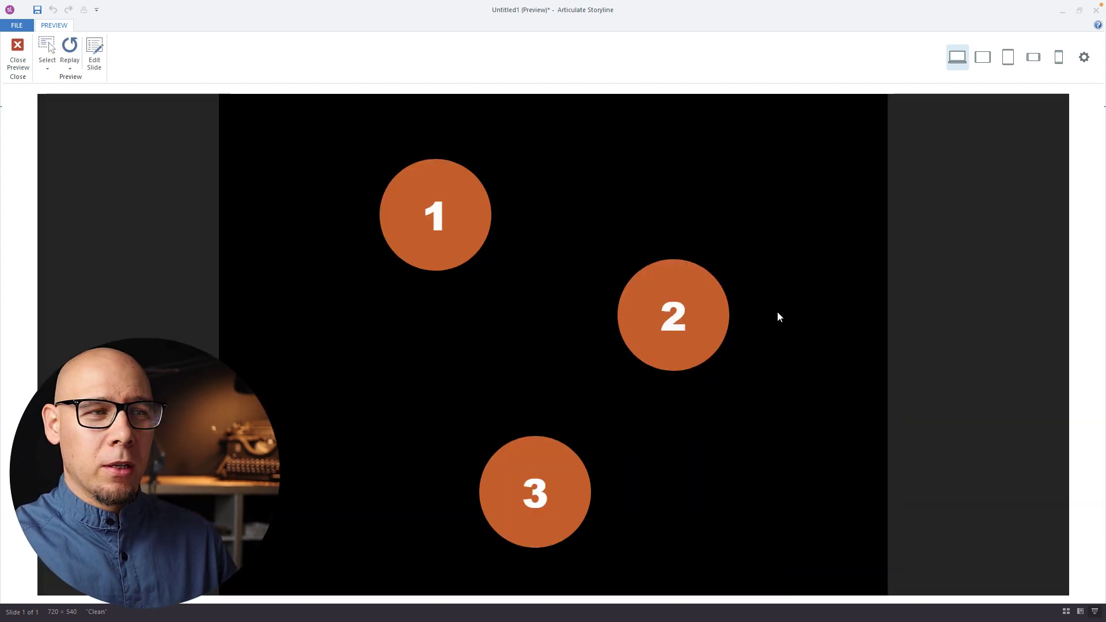
{"action": "left_click", "coordinate": [533, 486]}
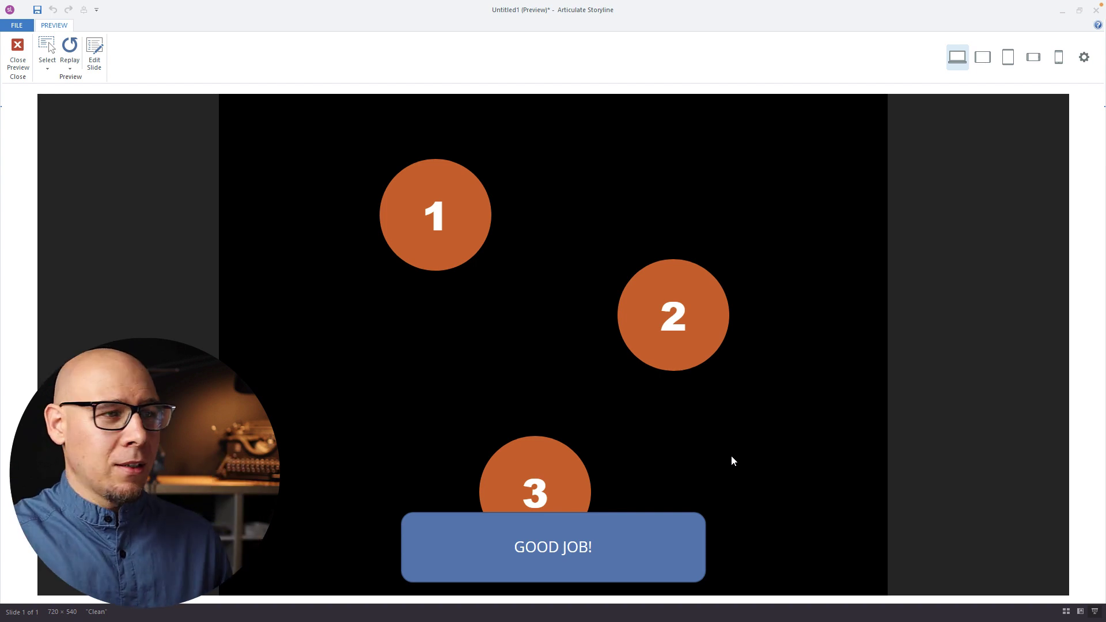
{"action": "left_click", "coordinate": [70, 46]}
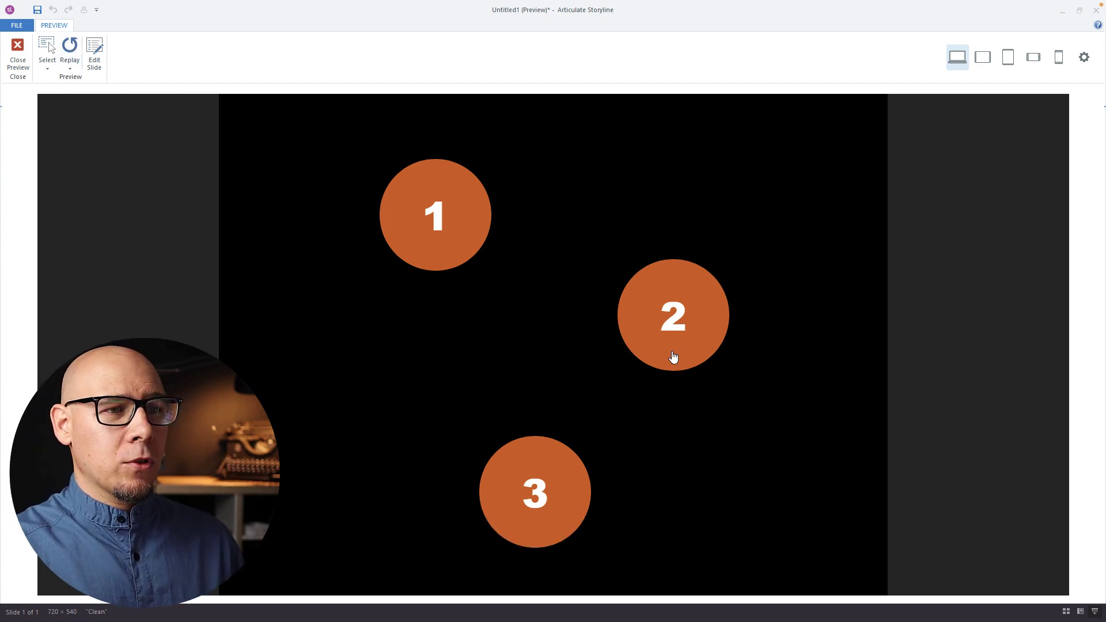
{"action": "left_click", "coordinate": [677, 332]}
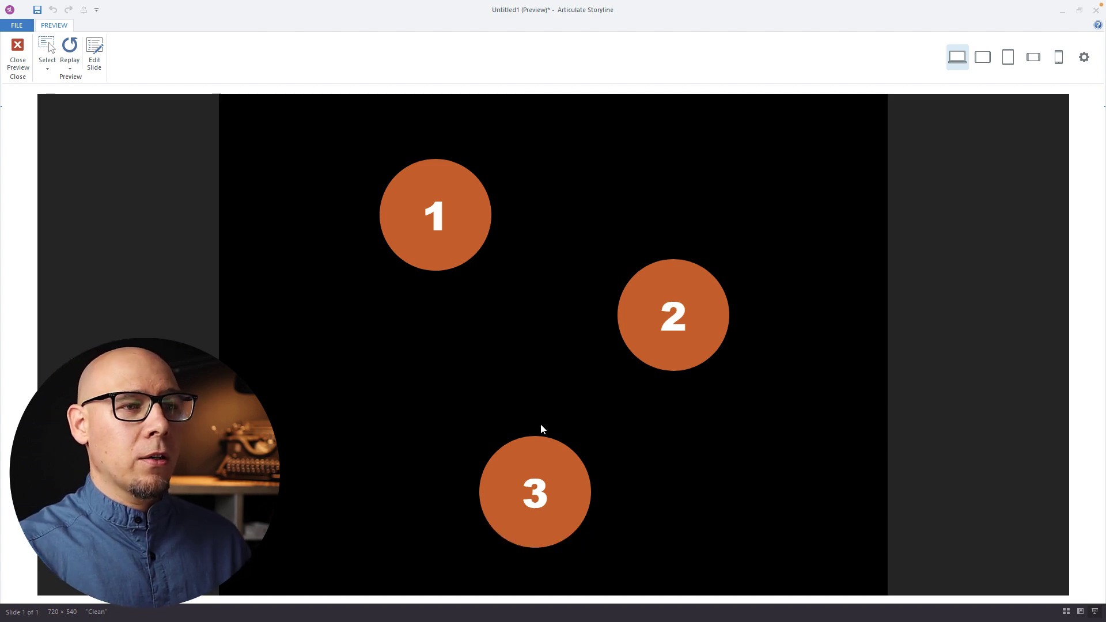
{"action": "left_click", "coordinate": [538, 481]}
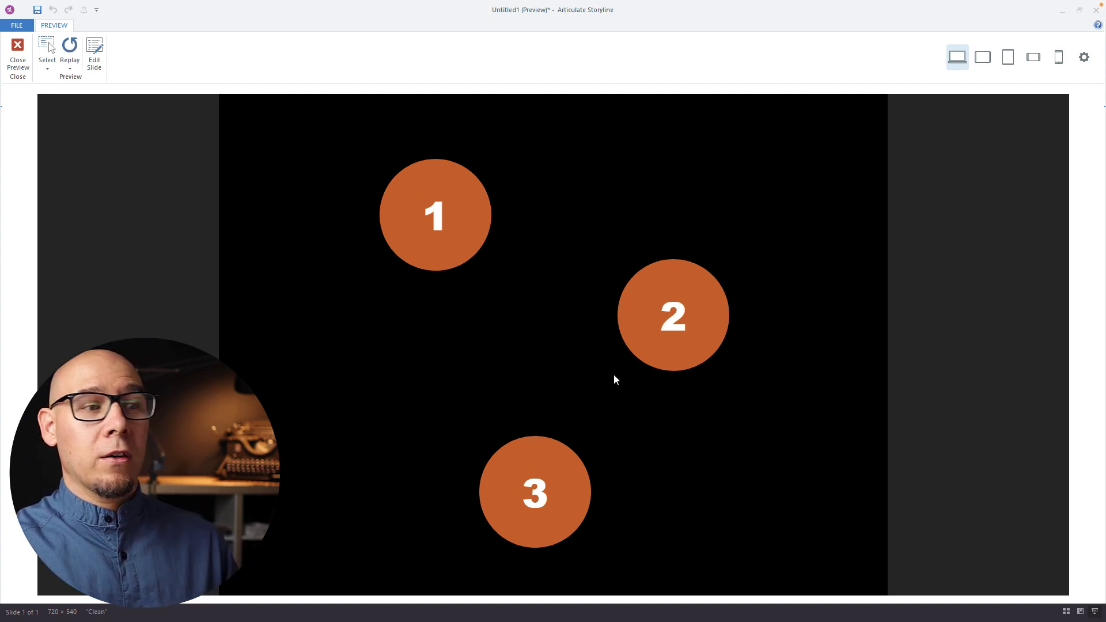
Click circles 1, 2 and 3 in order to confirm GOOD JOB! appears
{"action": "left_click", "coordinate": [448, 230]}
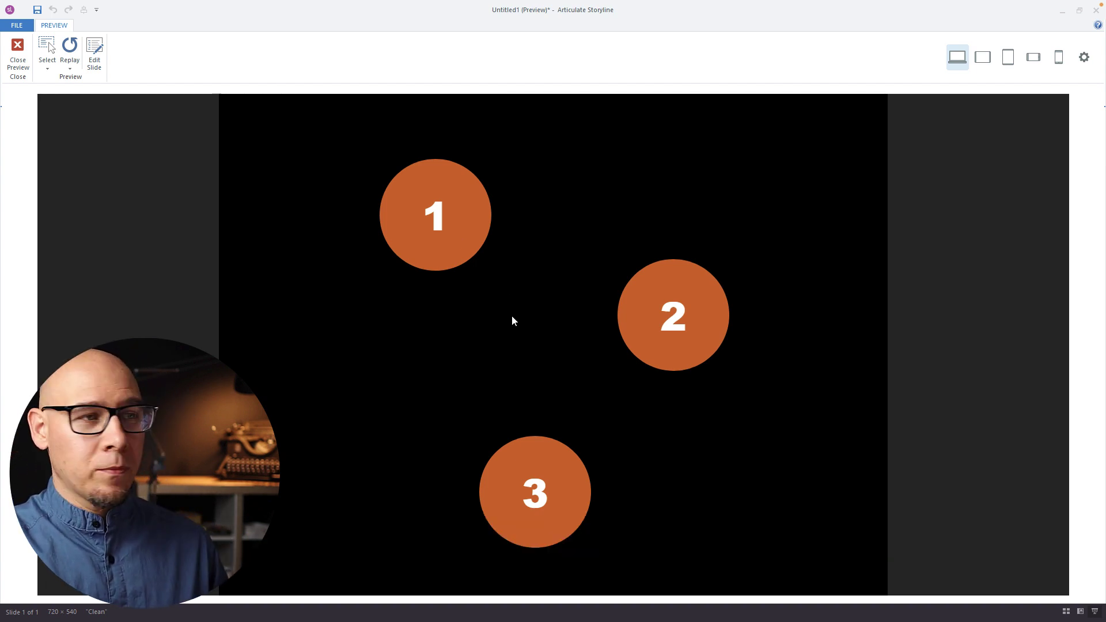
{"action": "left_click", "coordinate": [629, 319]}
{"action": "left_click", "coordinate": [563, 495]}
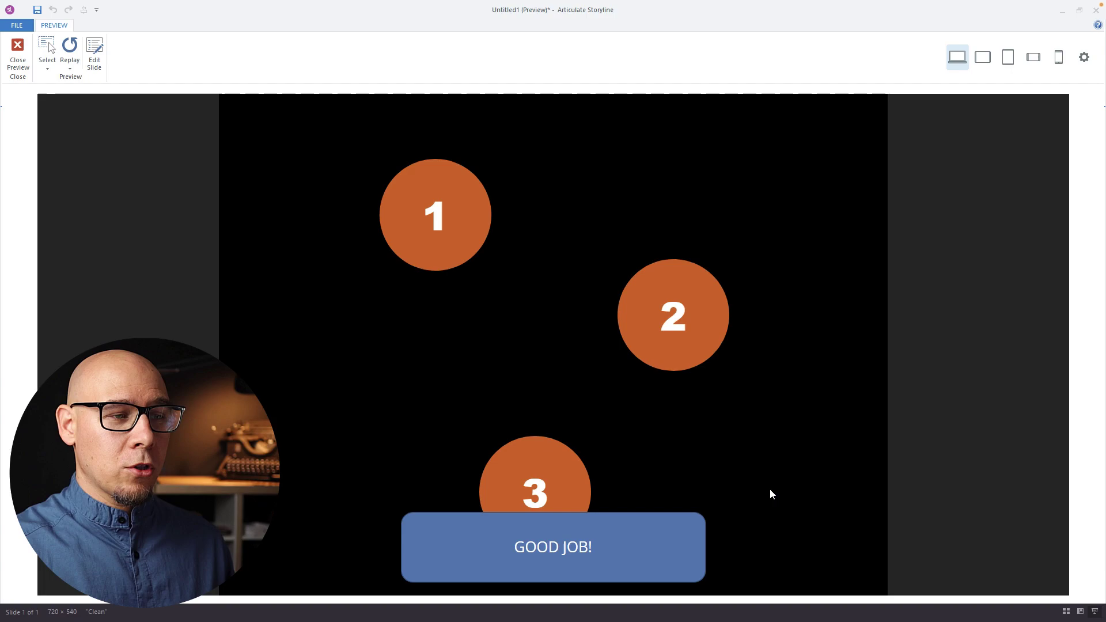